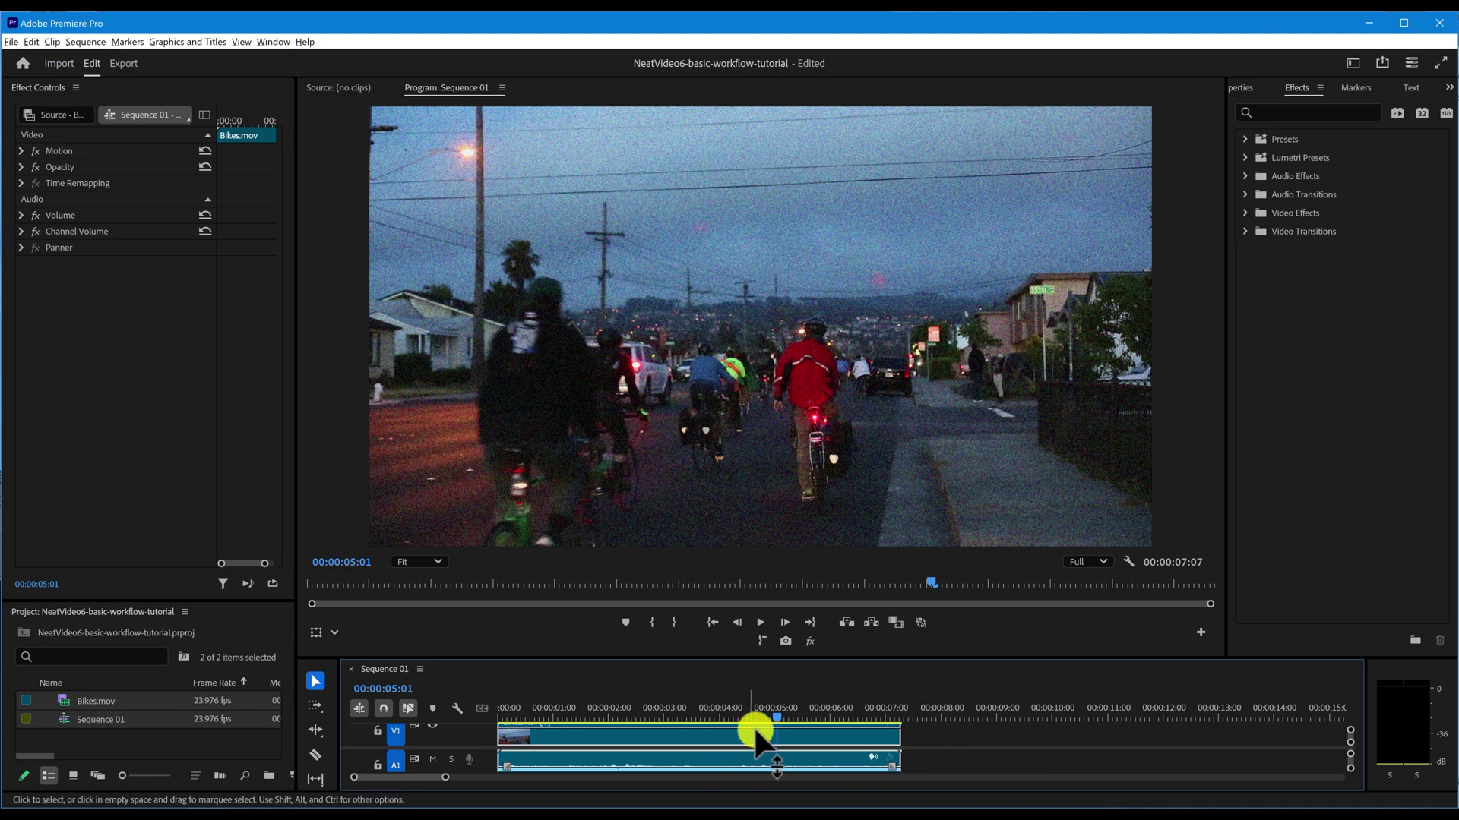
Move the playhead back to 00:00:01:22, where grain shows in the dusk sky.
left_click_drag(777, 718, 604, 697)
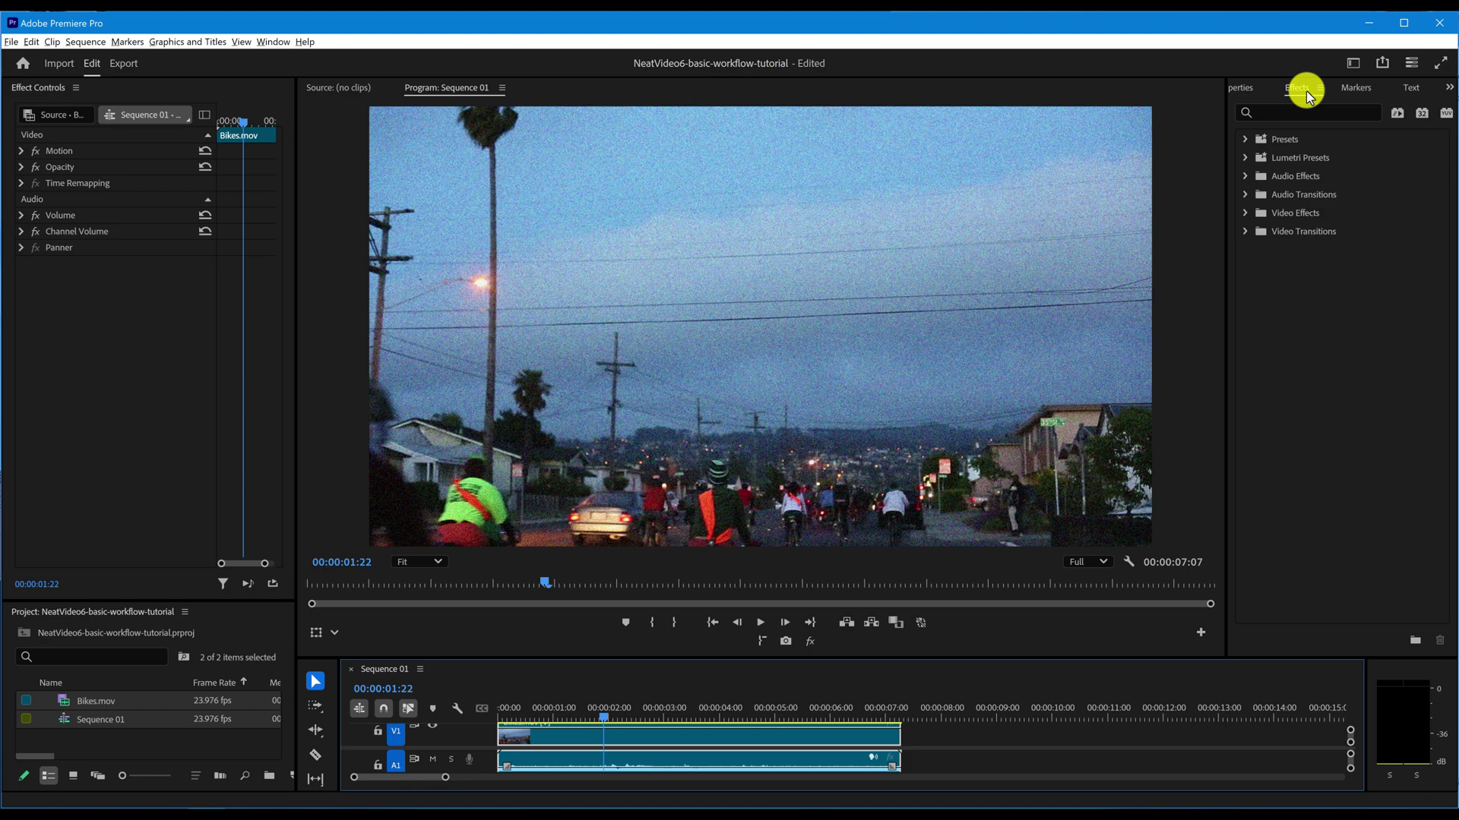
Apply Neat Video Reduce Noise v6 to Bikes.mov and open its Prepare Noise Profile window.
left_click(1245, 215)
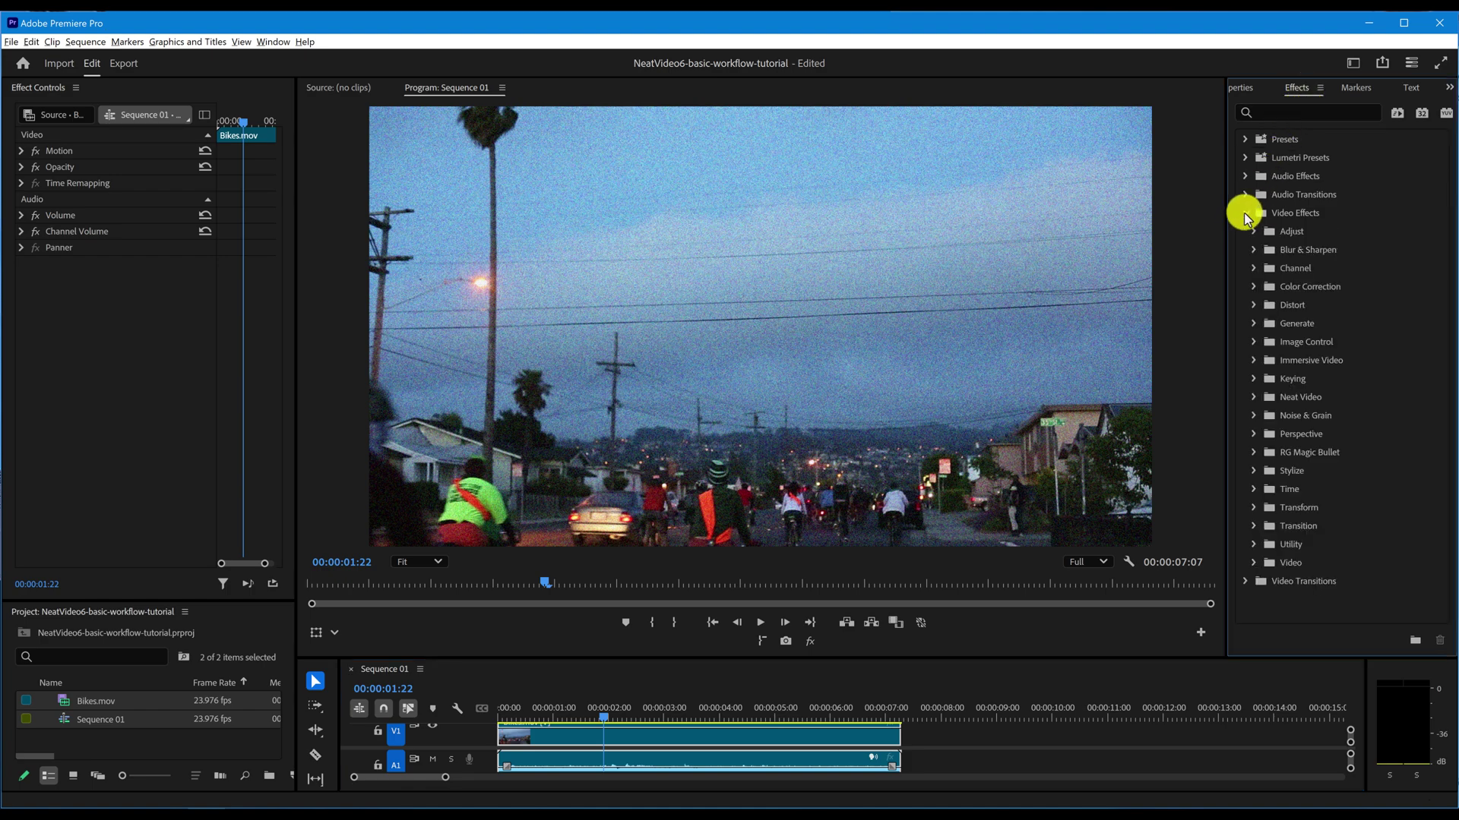
left_click(1255, 398)
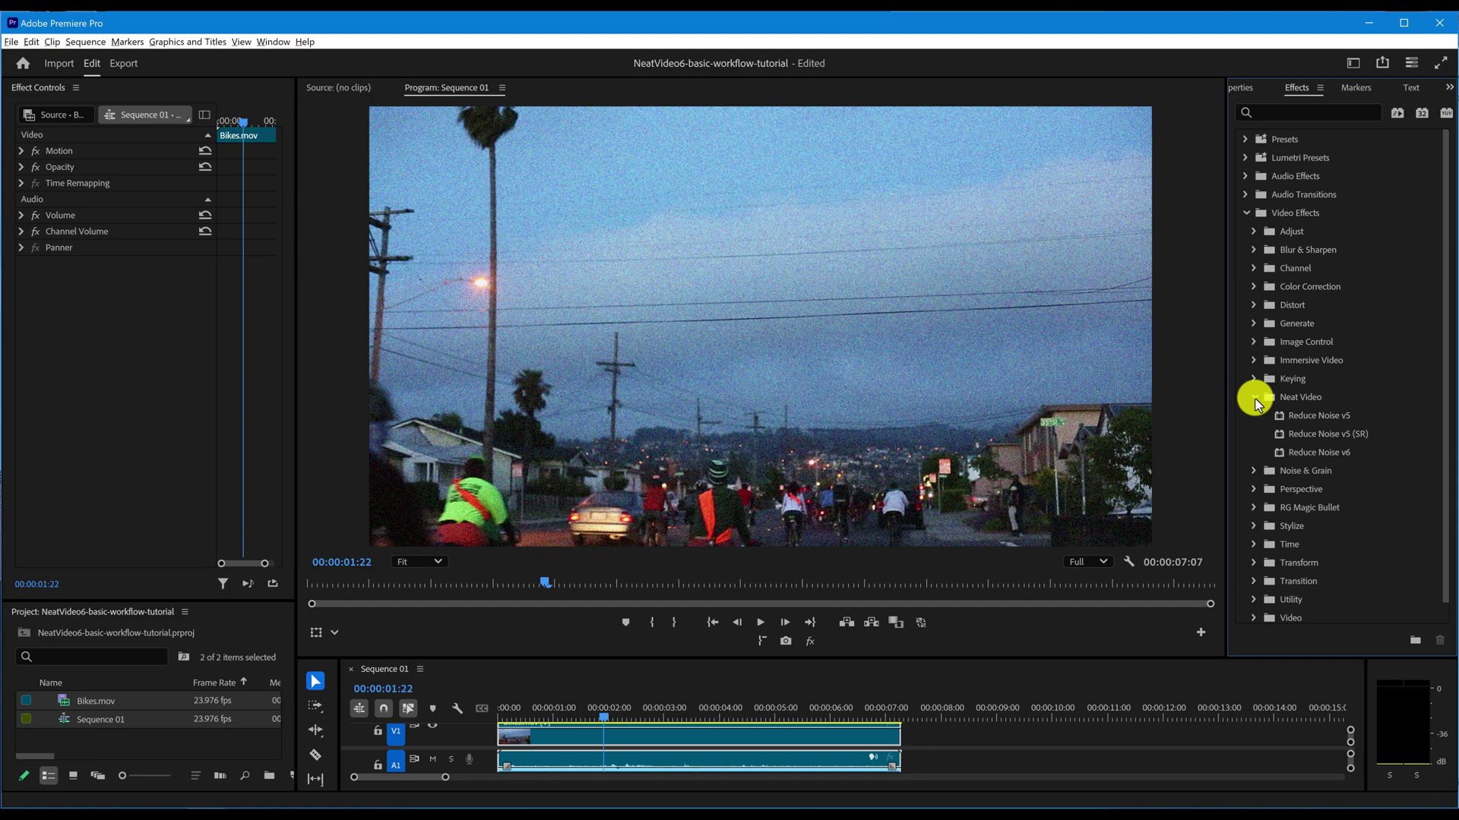
left_click_drag(1301, 456, 836, 742)
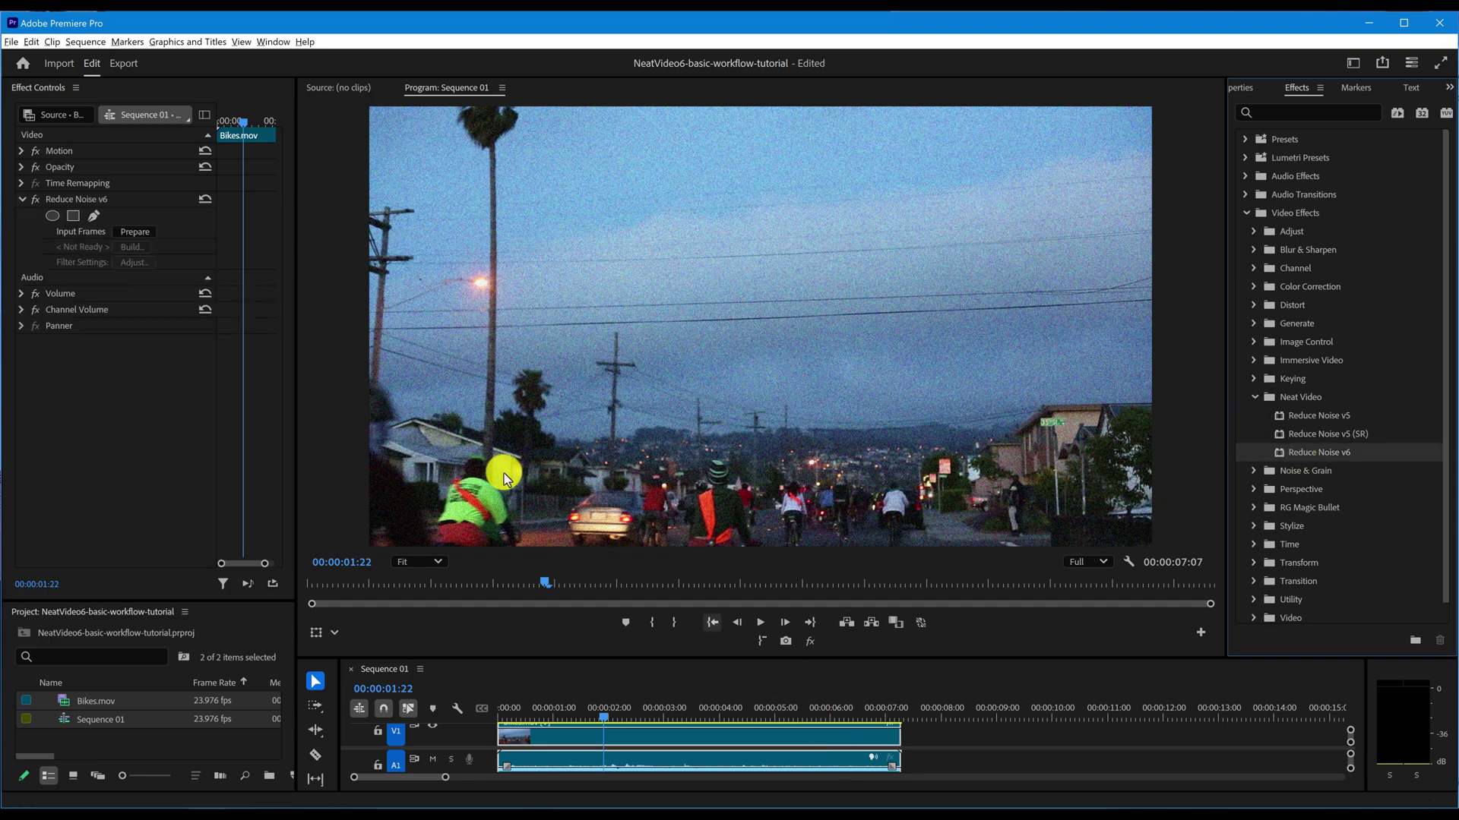
left_click(134, 234)
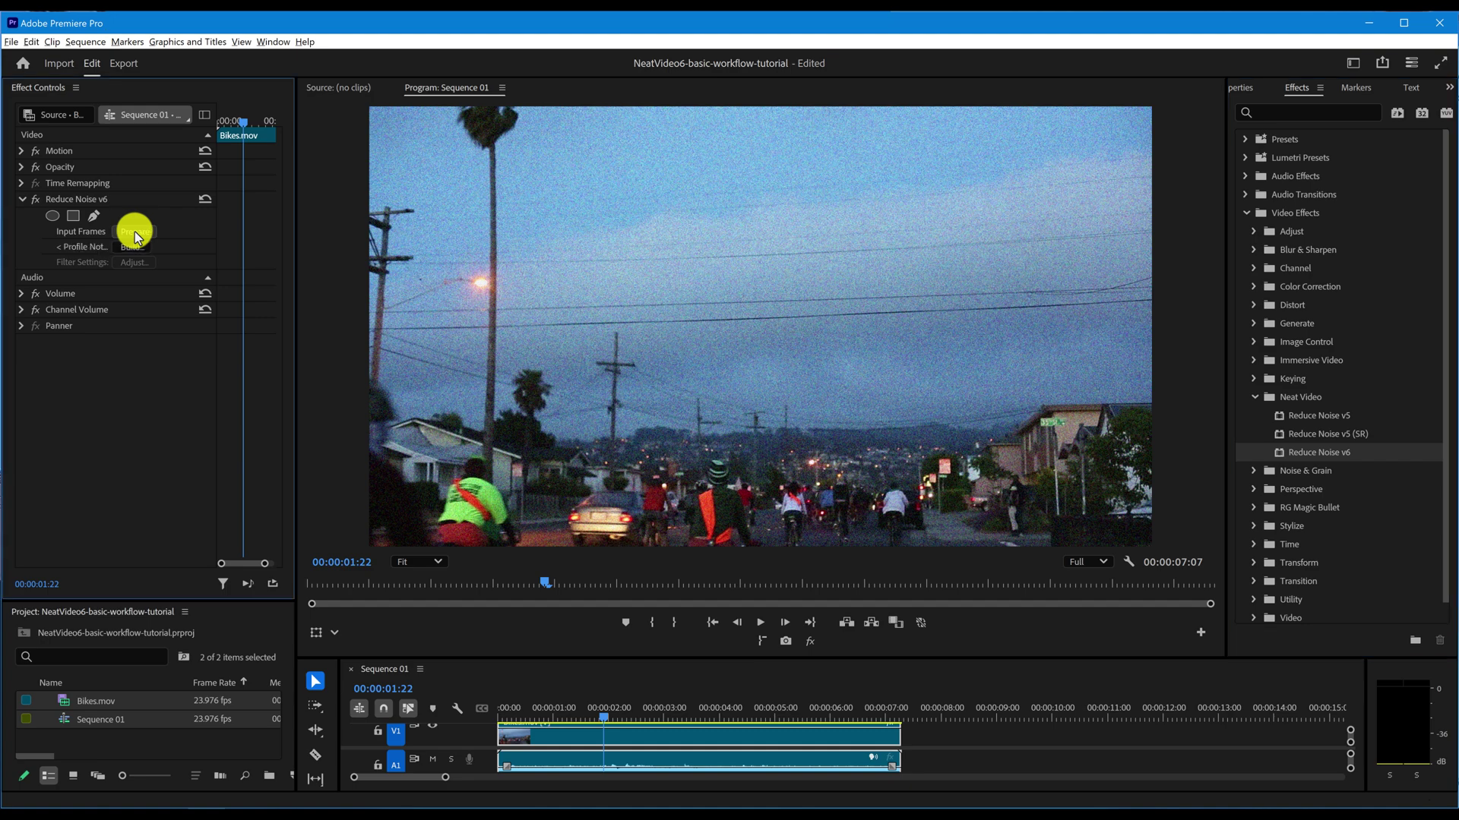
left_click(133, 249)
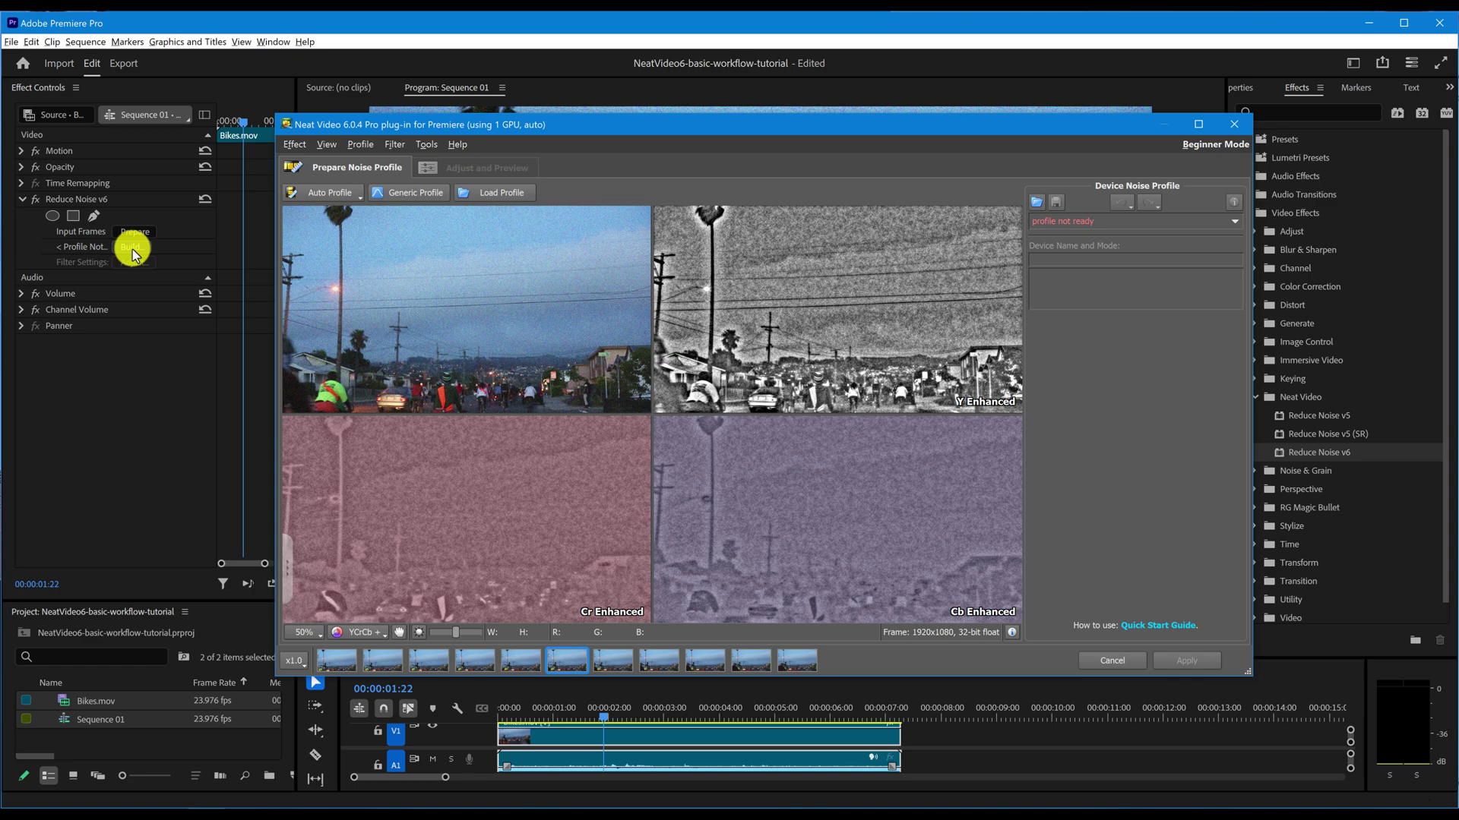
Build a noise profile from a featureless sky patch, measuring noise level 22.6 at 76% quality.
left_click(340, 193)
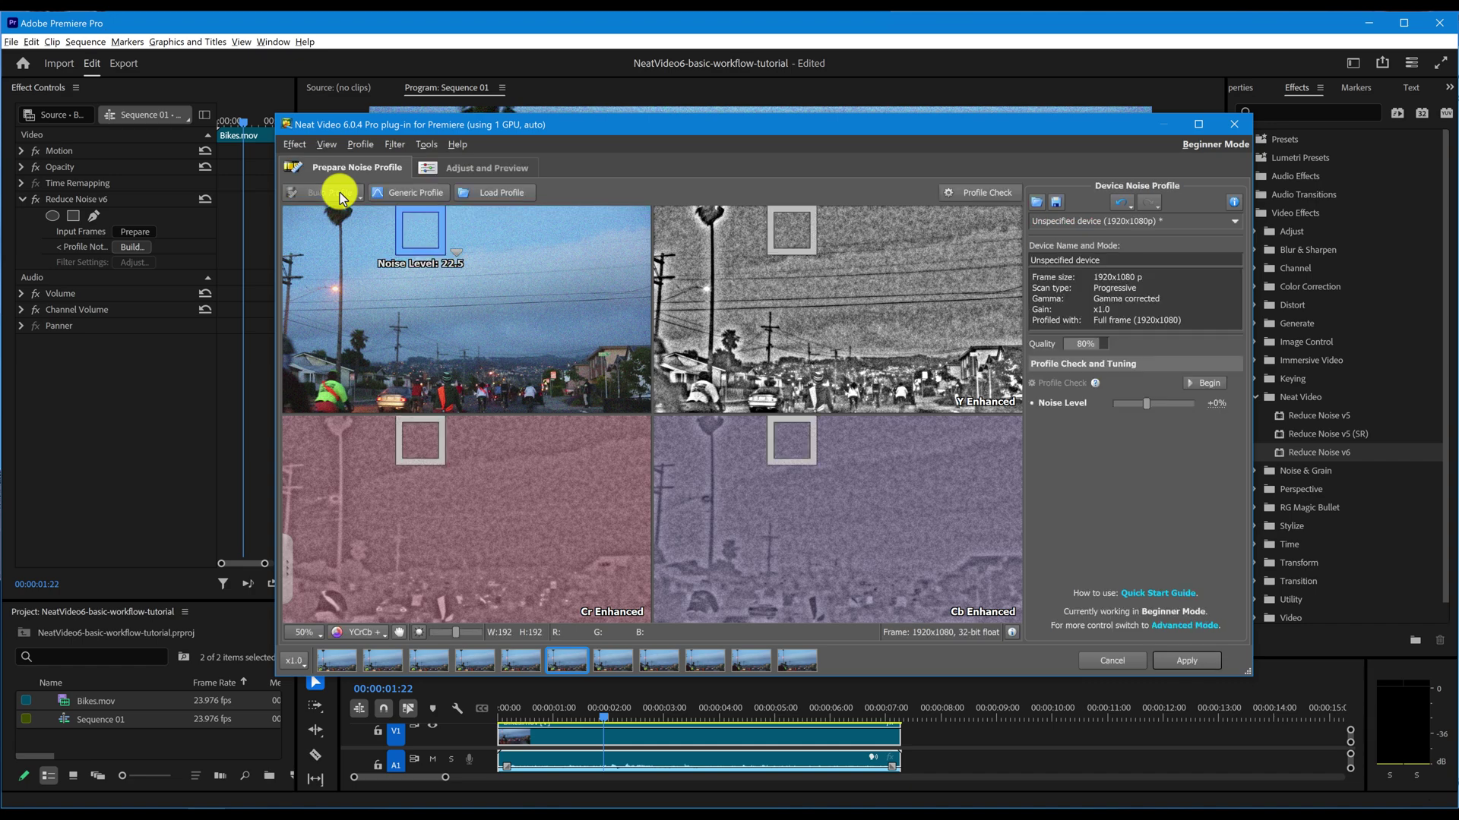
scroll(399, 226, "up", 2)
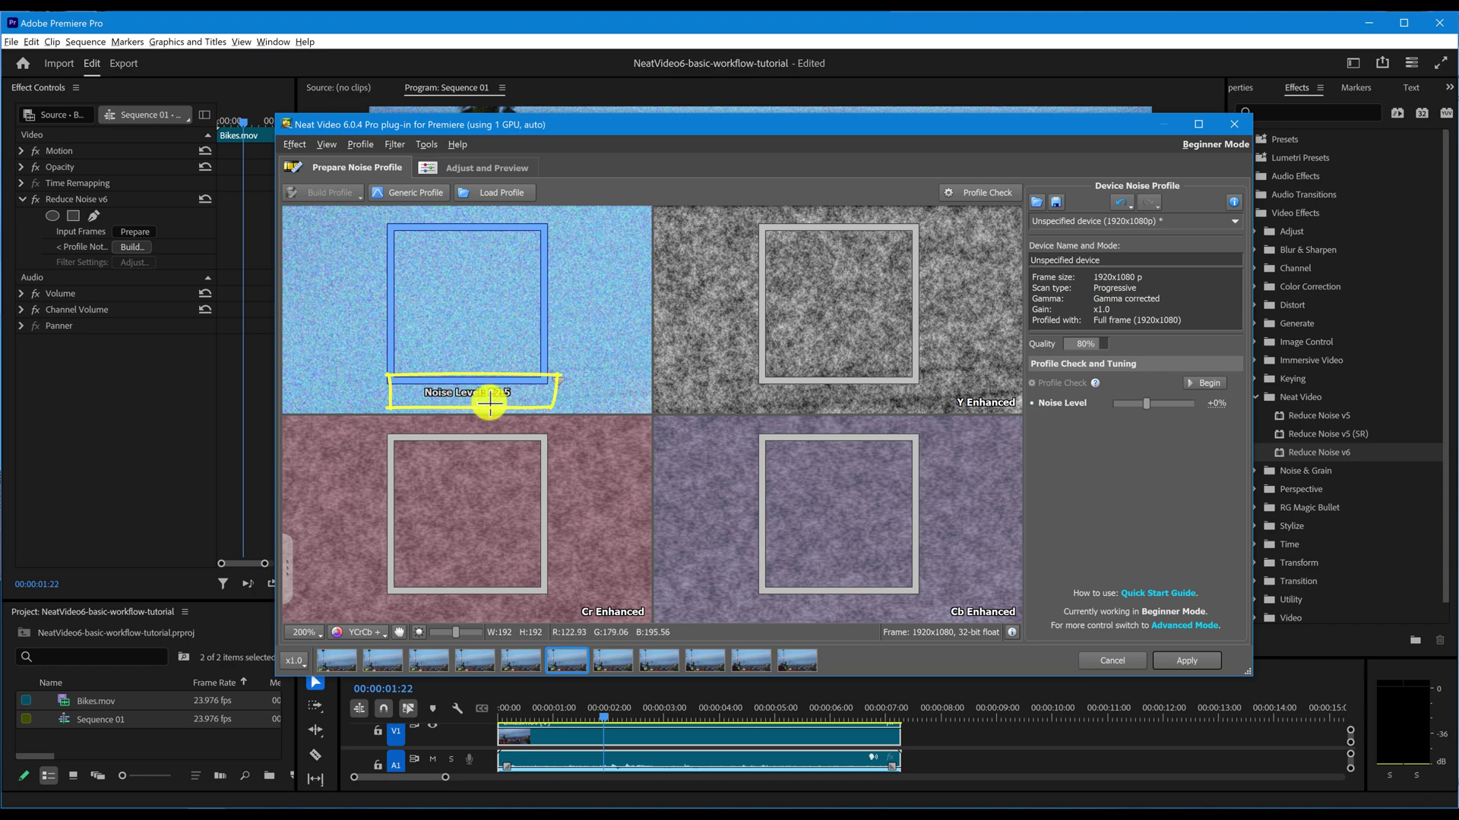
scroll(490, 405, "down", 2)
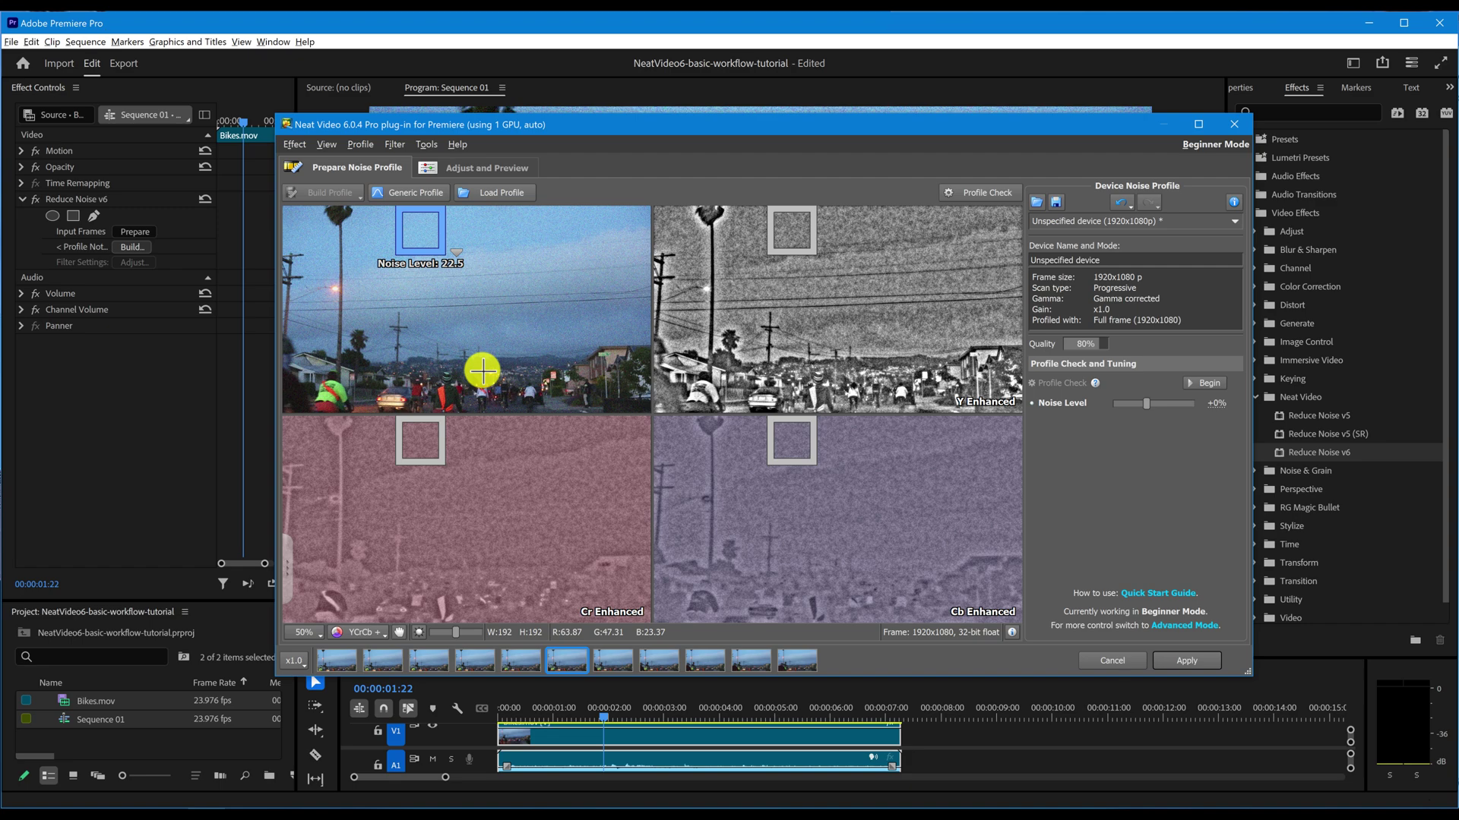
scroll(352, 221, "up", 1)
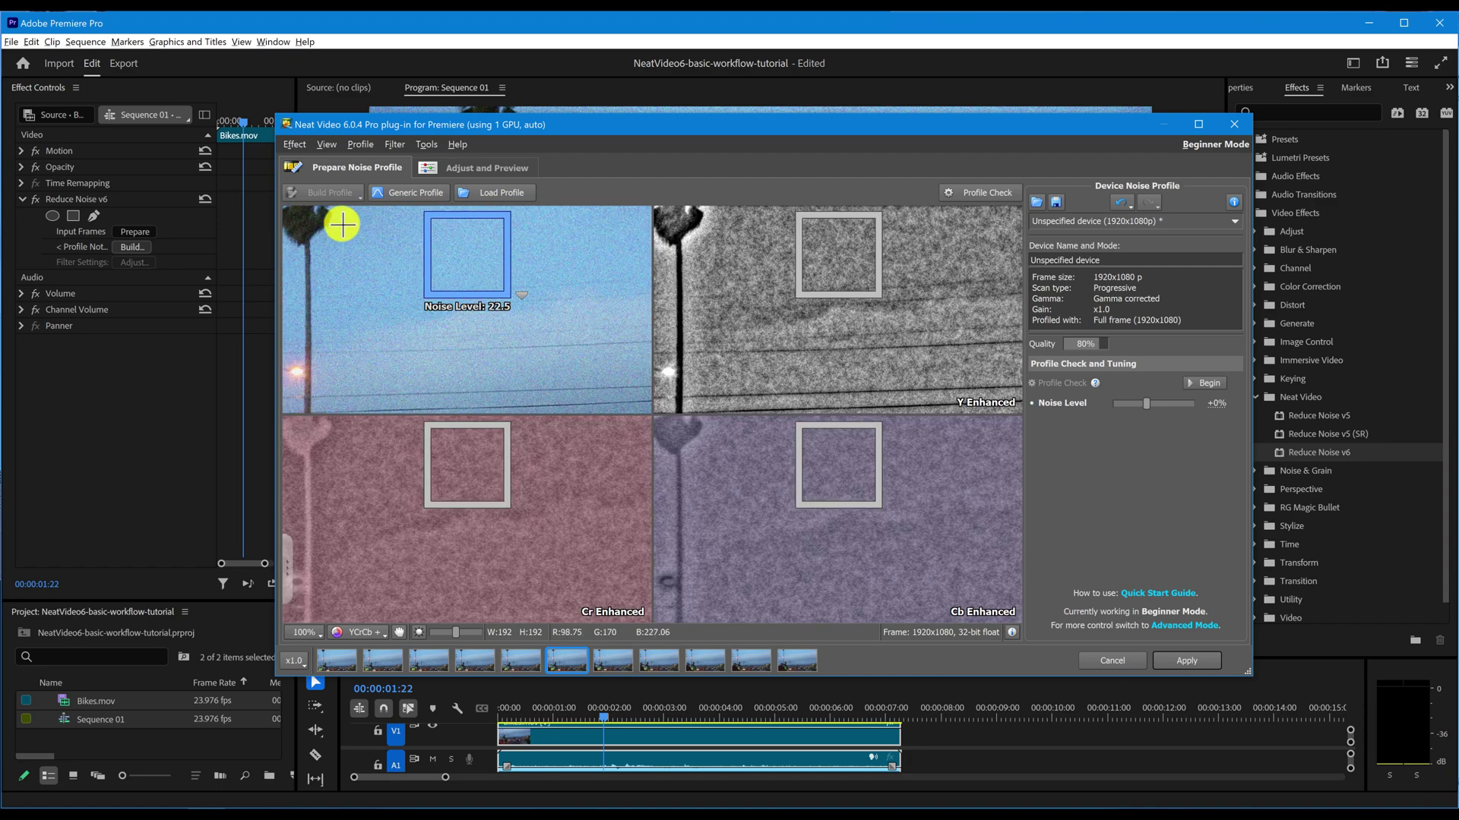
left_click_drag(336, 220, 419, 287)
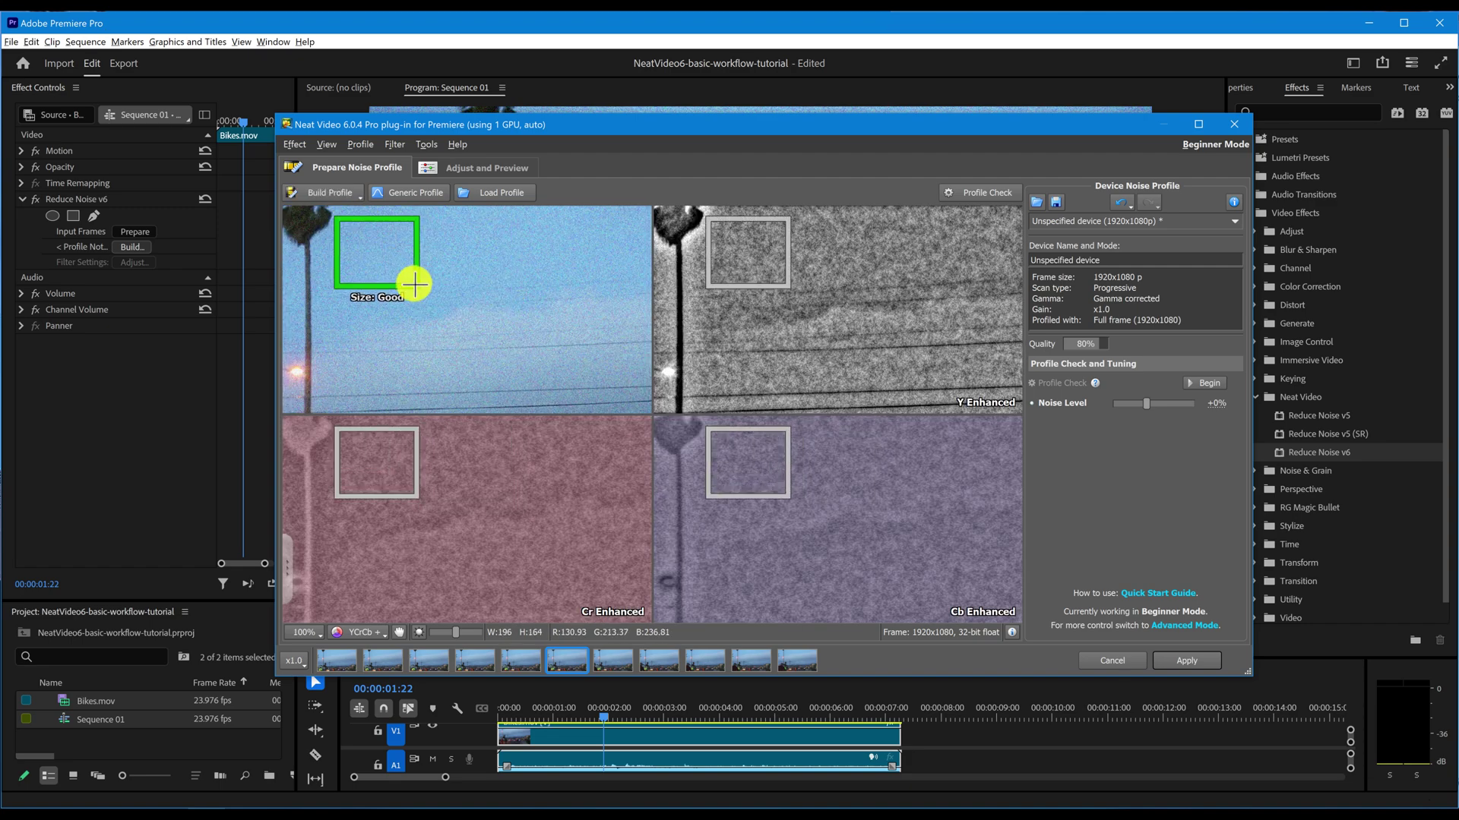
left_click(324, 196)
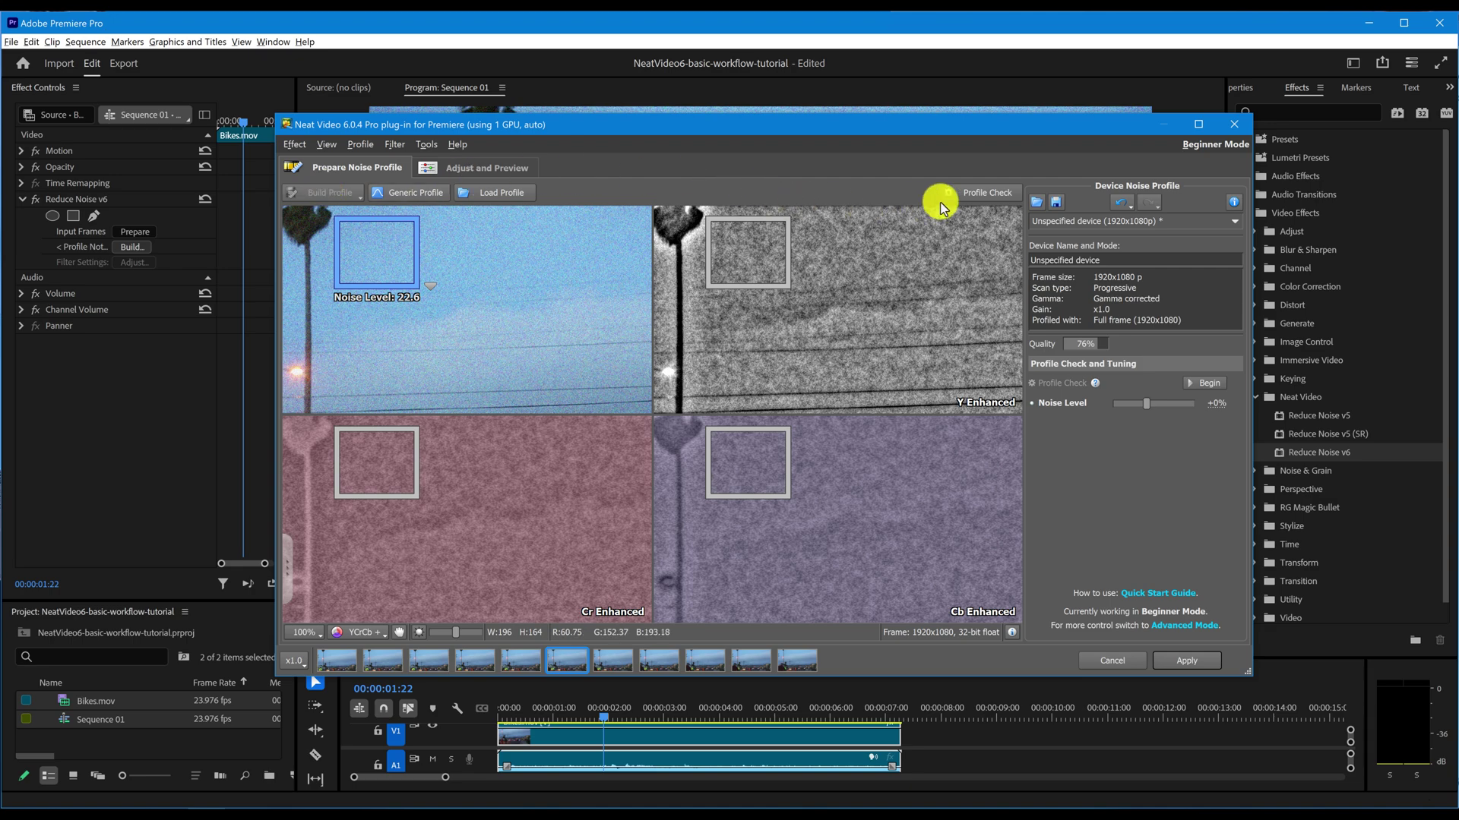
Check the noise profile across the frame, tune noise level to +15%, and go to Adjust and Preview.
left_click(989, 195)
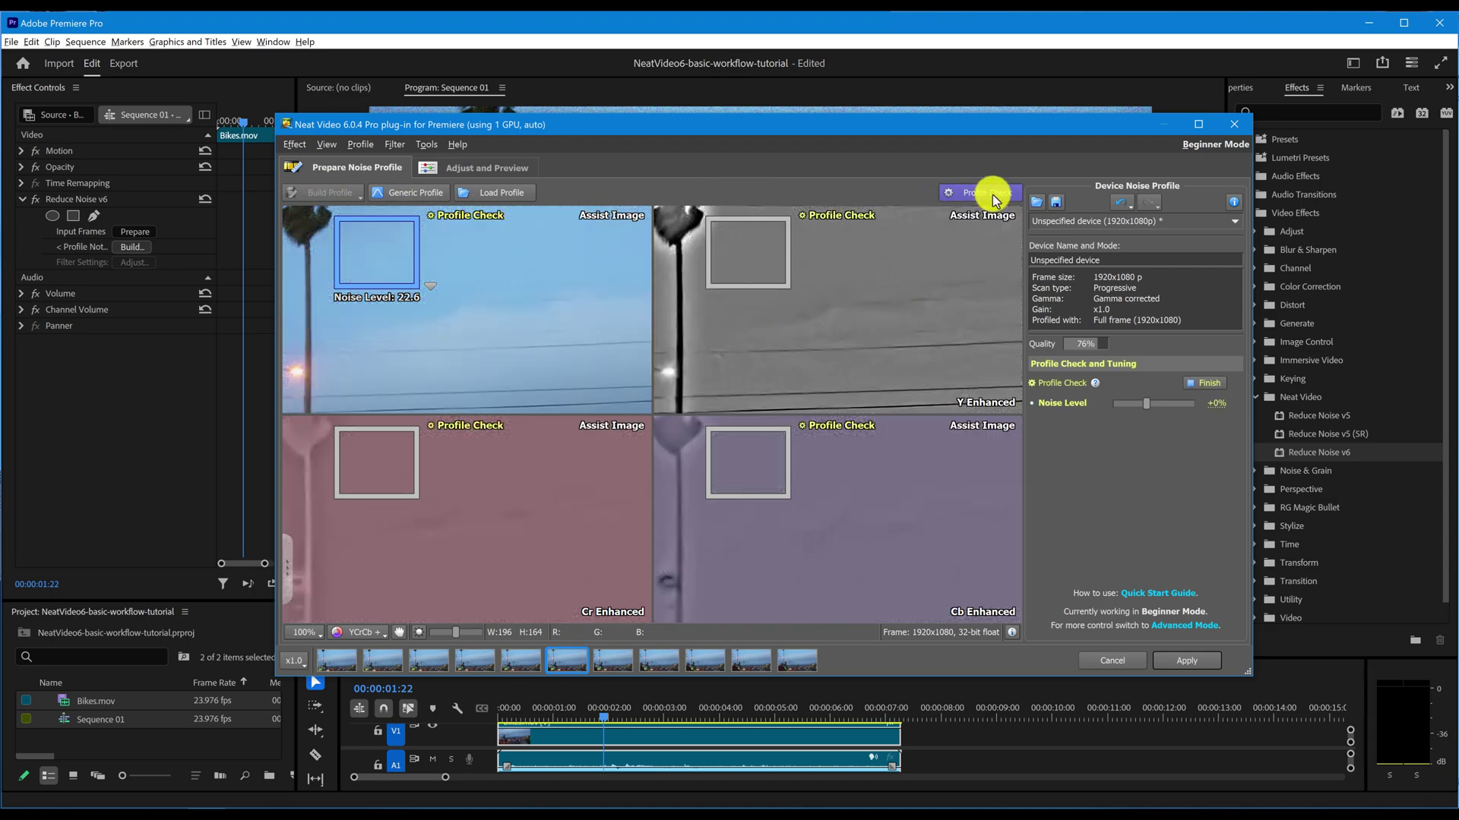
scroll(767, 380, "up", 1)
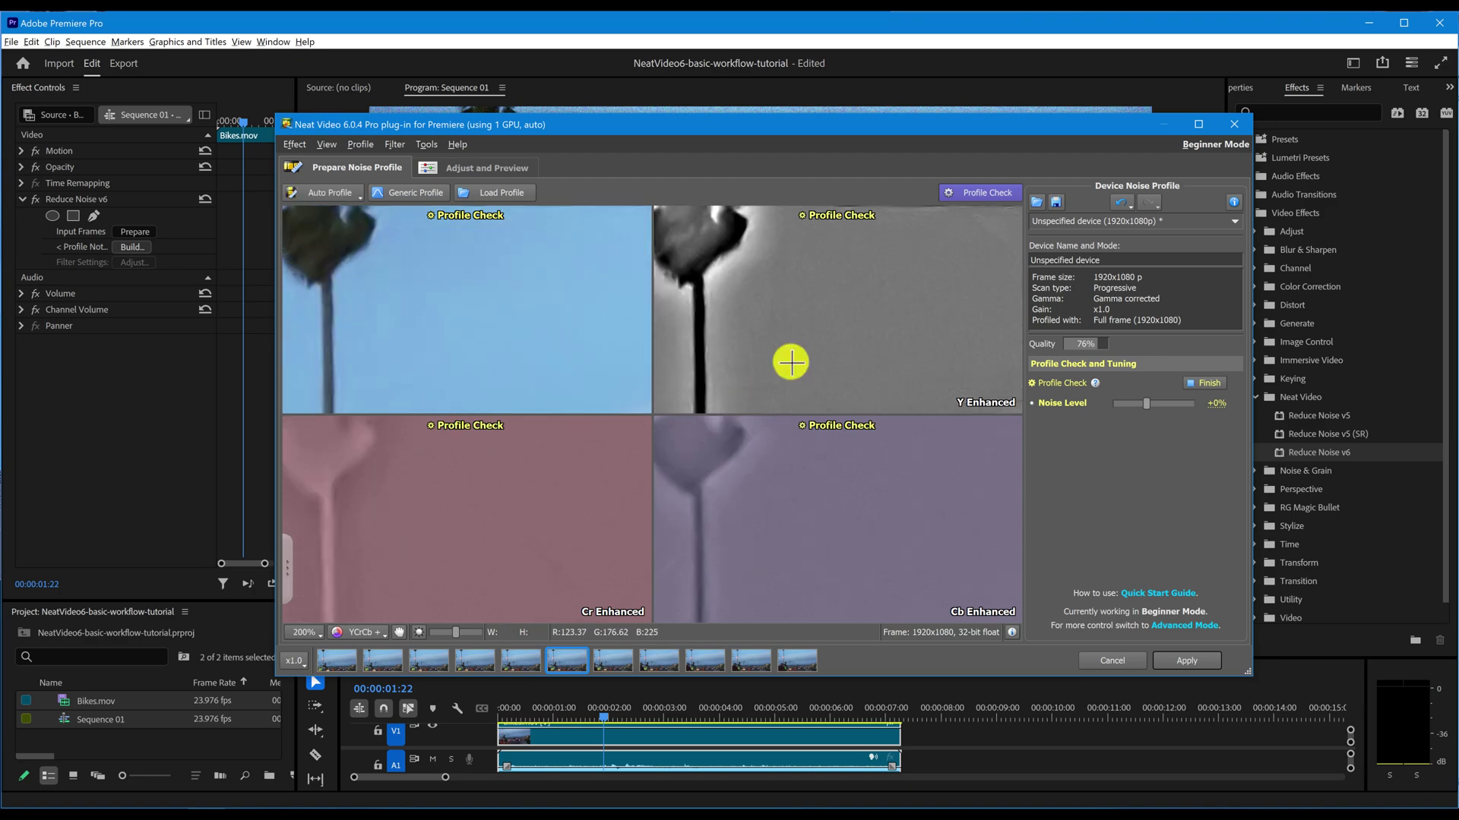
left_click_drag(791, 363, 788, 196)
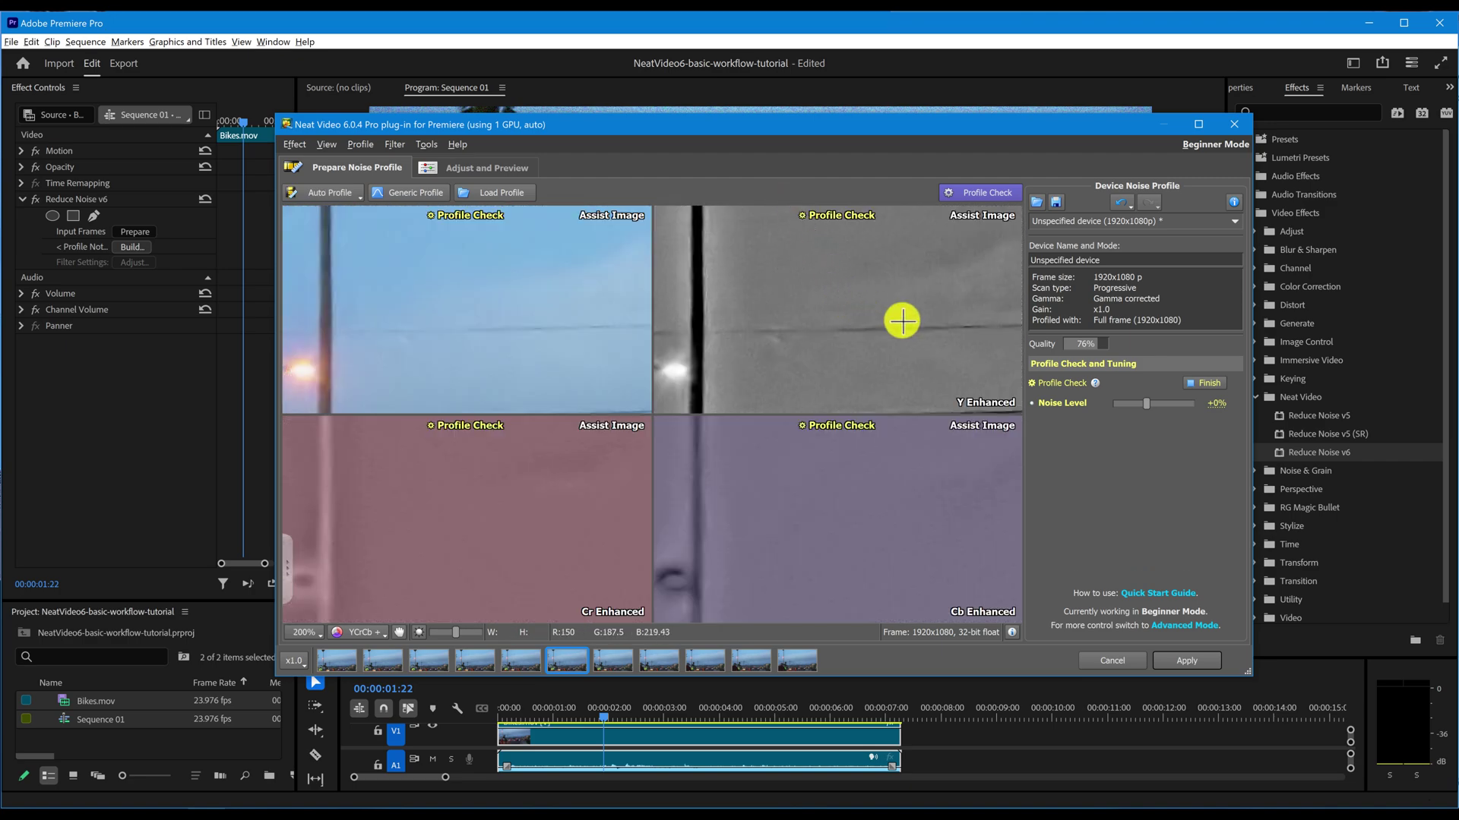
left_click_drag(915, 332, 645, 368)
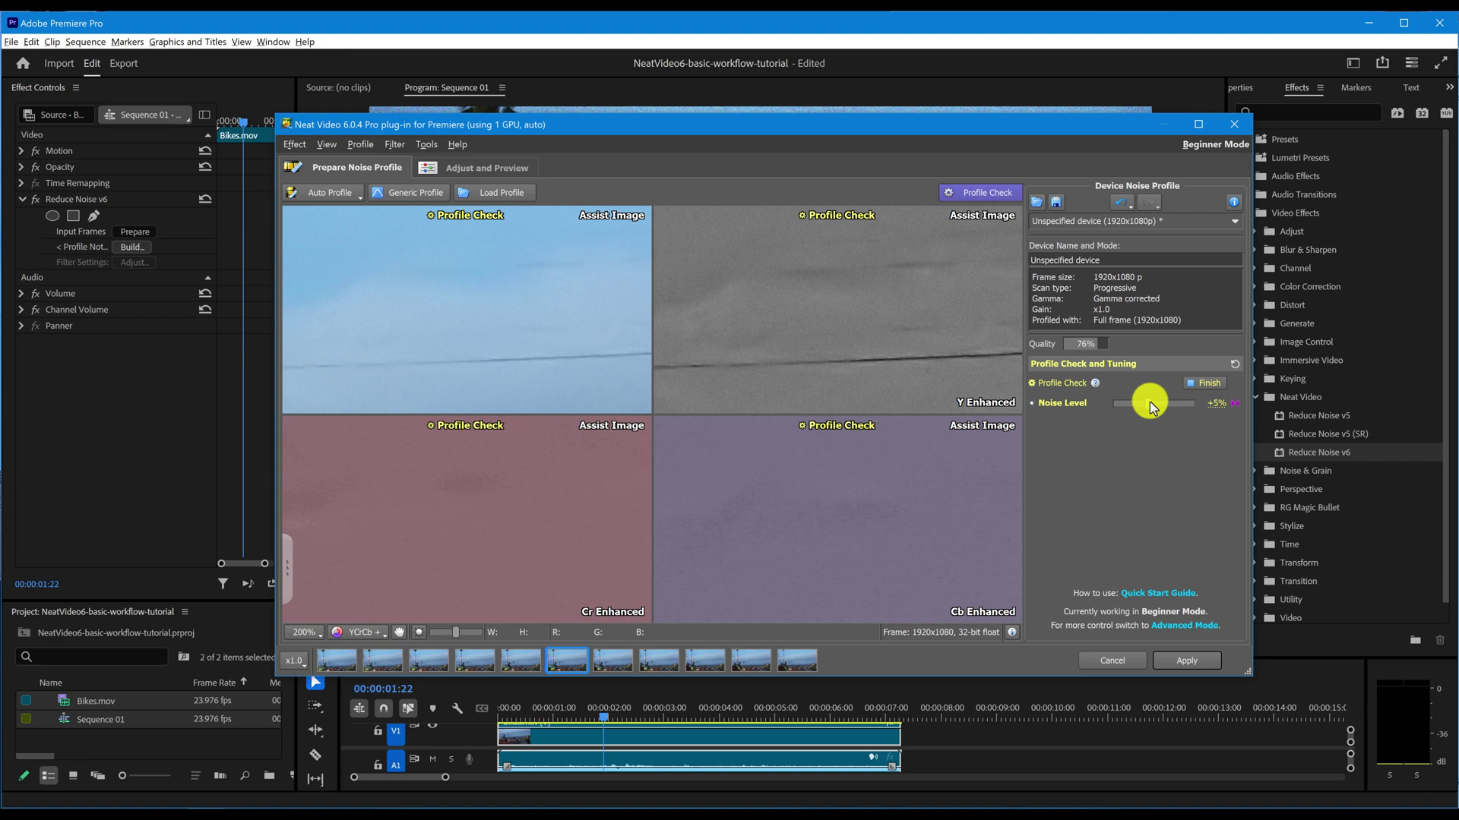
left_click(1151, 401)
left_click(453, 169)
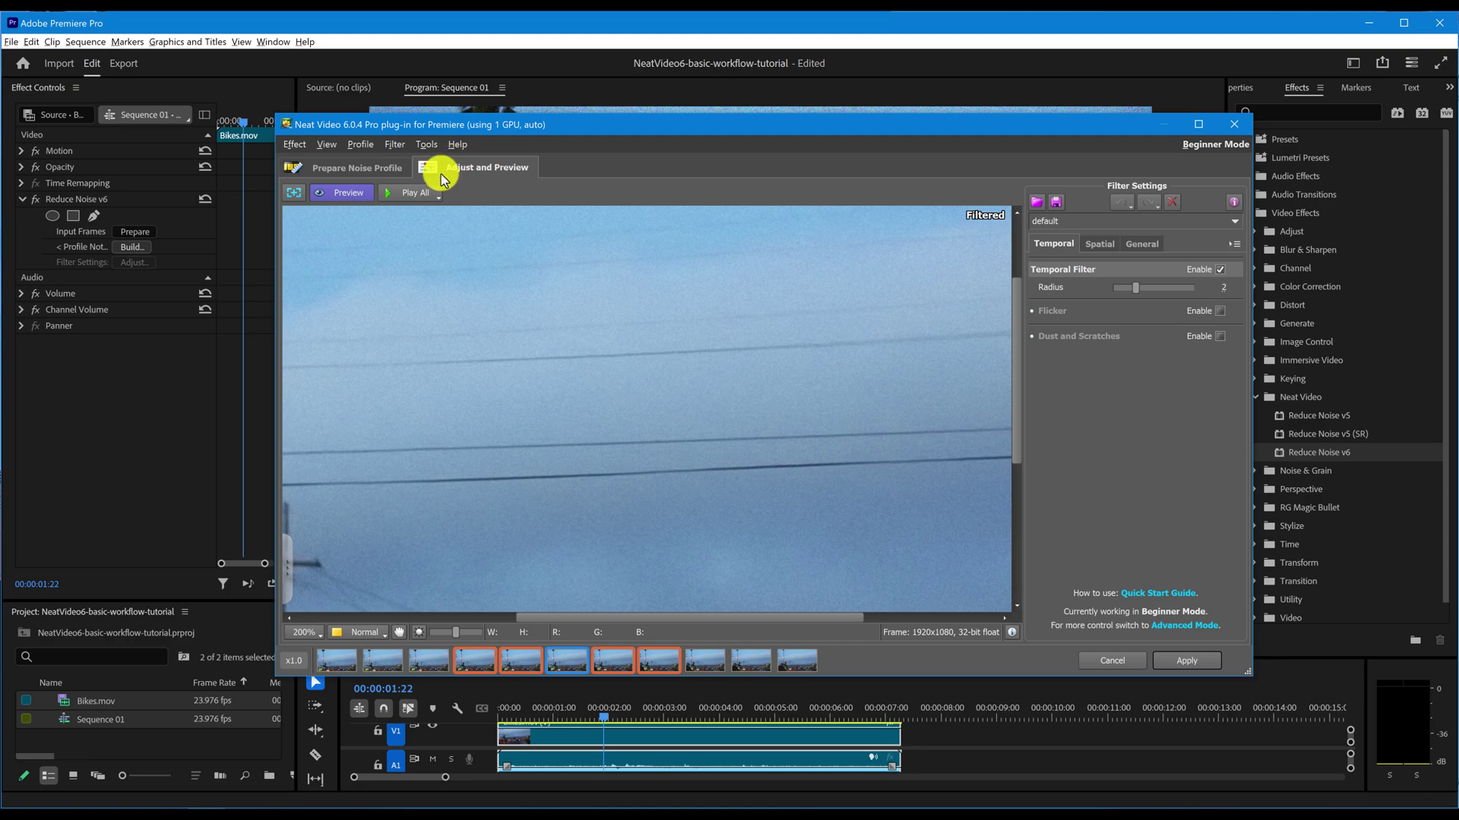
Compare original and filtered views, zoom out to 100%, and play the filtered preview through the clip.
left_click(357, 193)
left_click(357, 194)
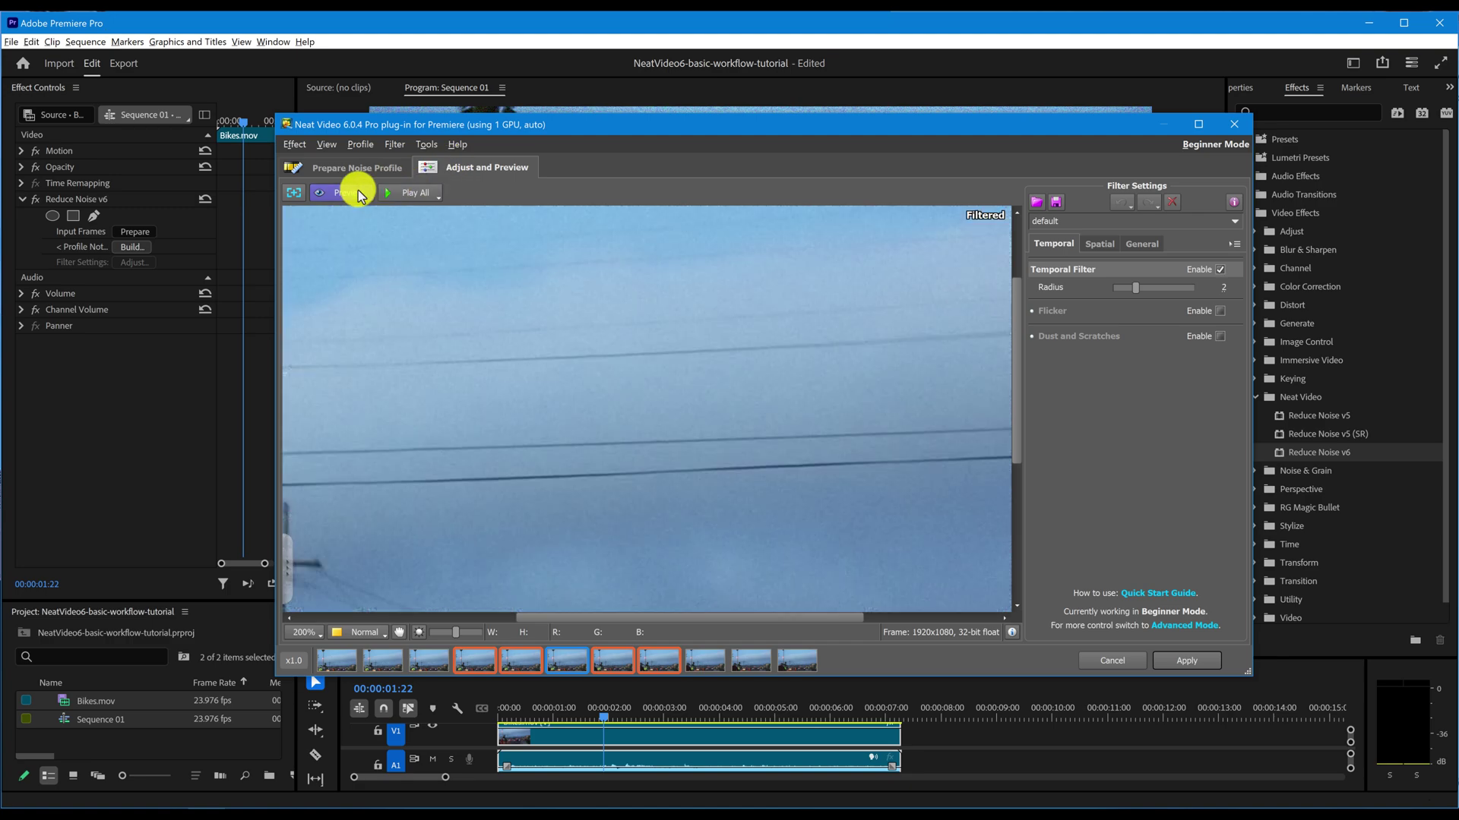
left_click(540, 329)
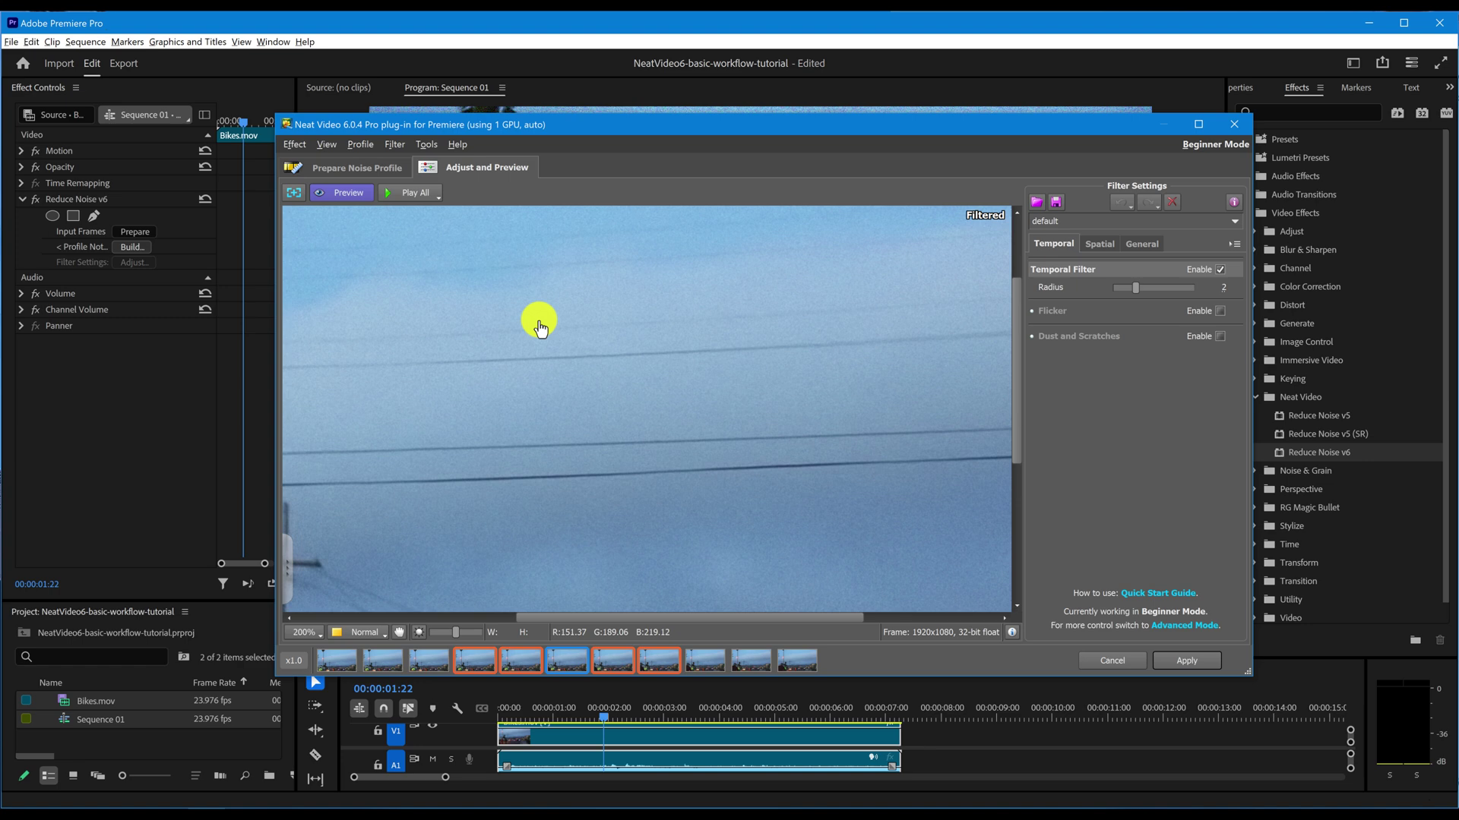
scroll(540, 328, "down", 1)
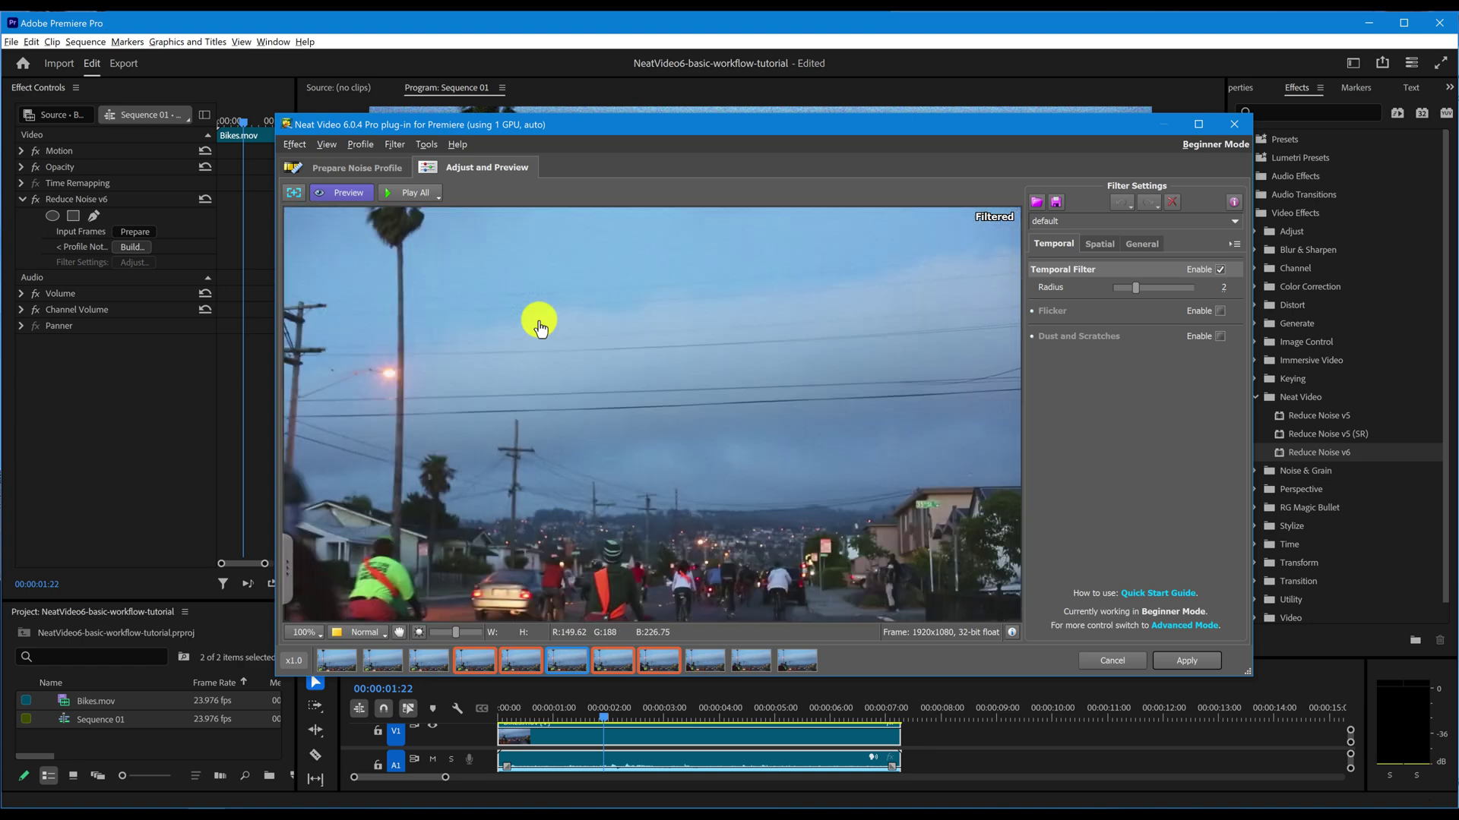
left_click(408, 195)
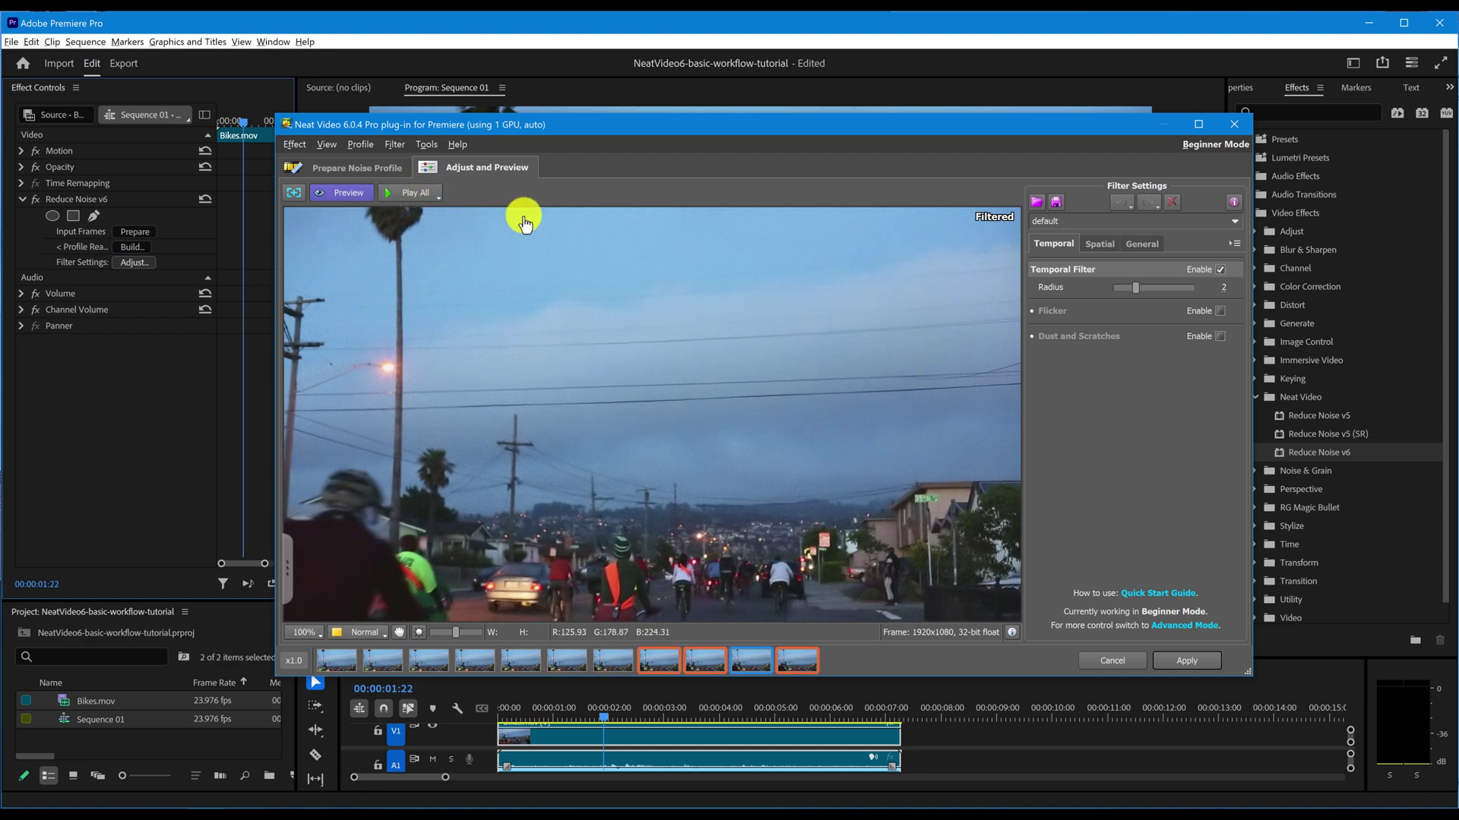
Set the temporal filter radius to 3, then show the spatial filter settings.
left_click(1103, 245)
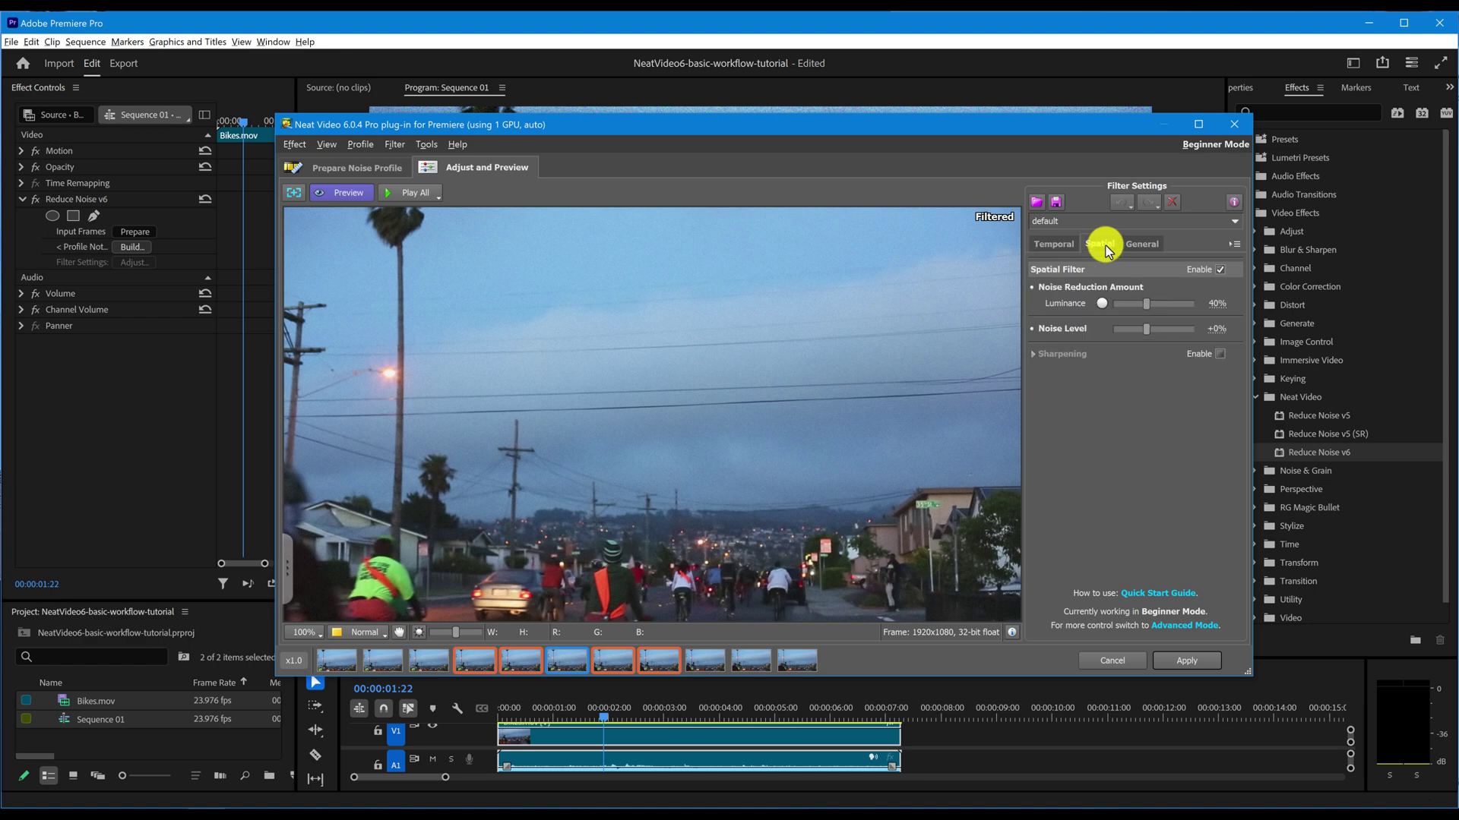
left_click(1054, 246)
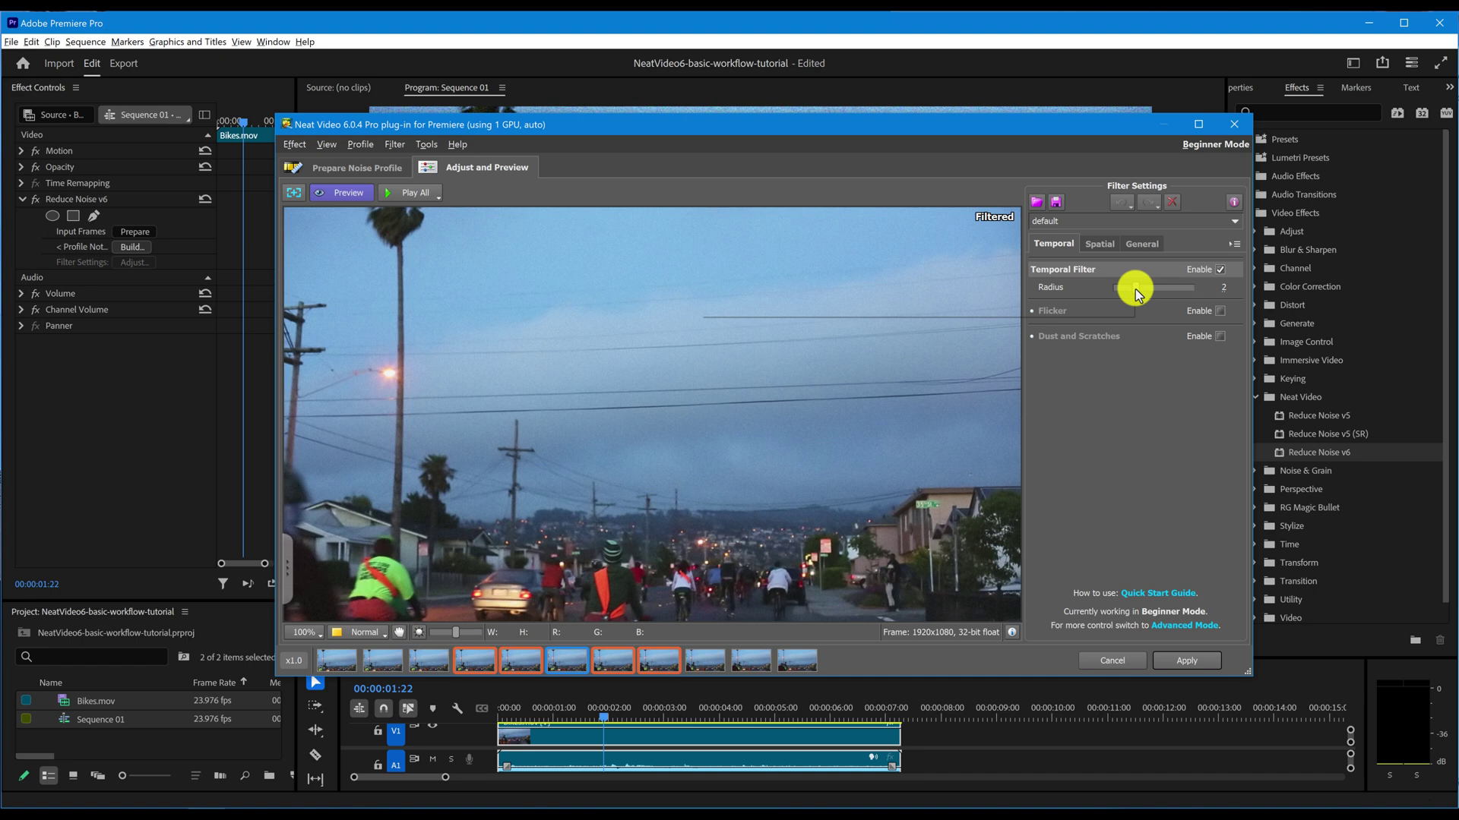
left_click_drag(1138, 294, 1151, 293)
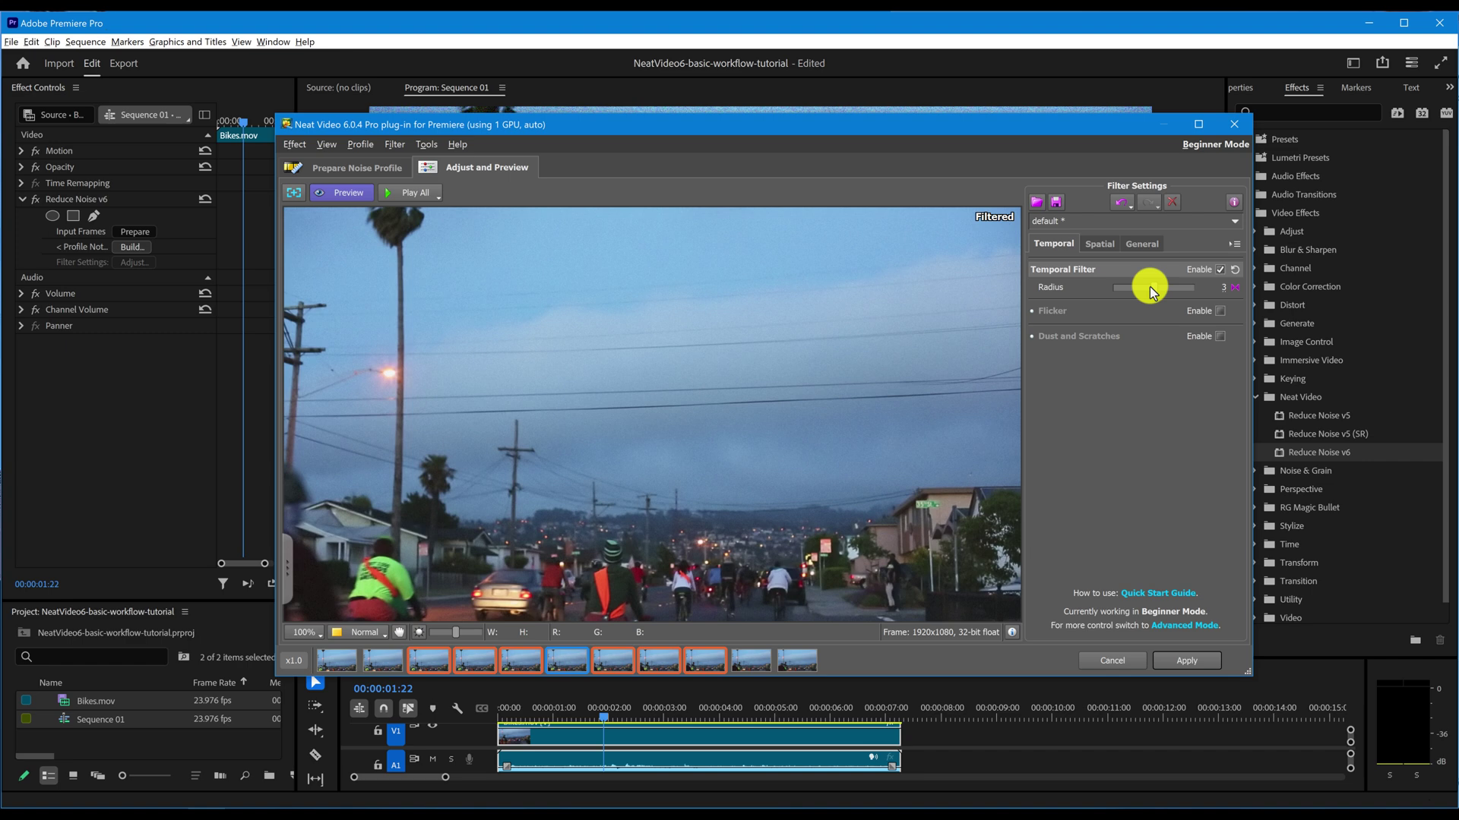
left_click(1099, 245)
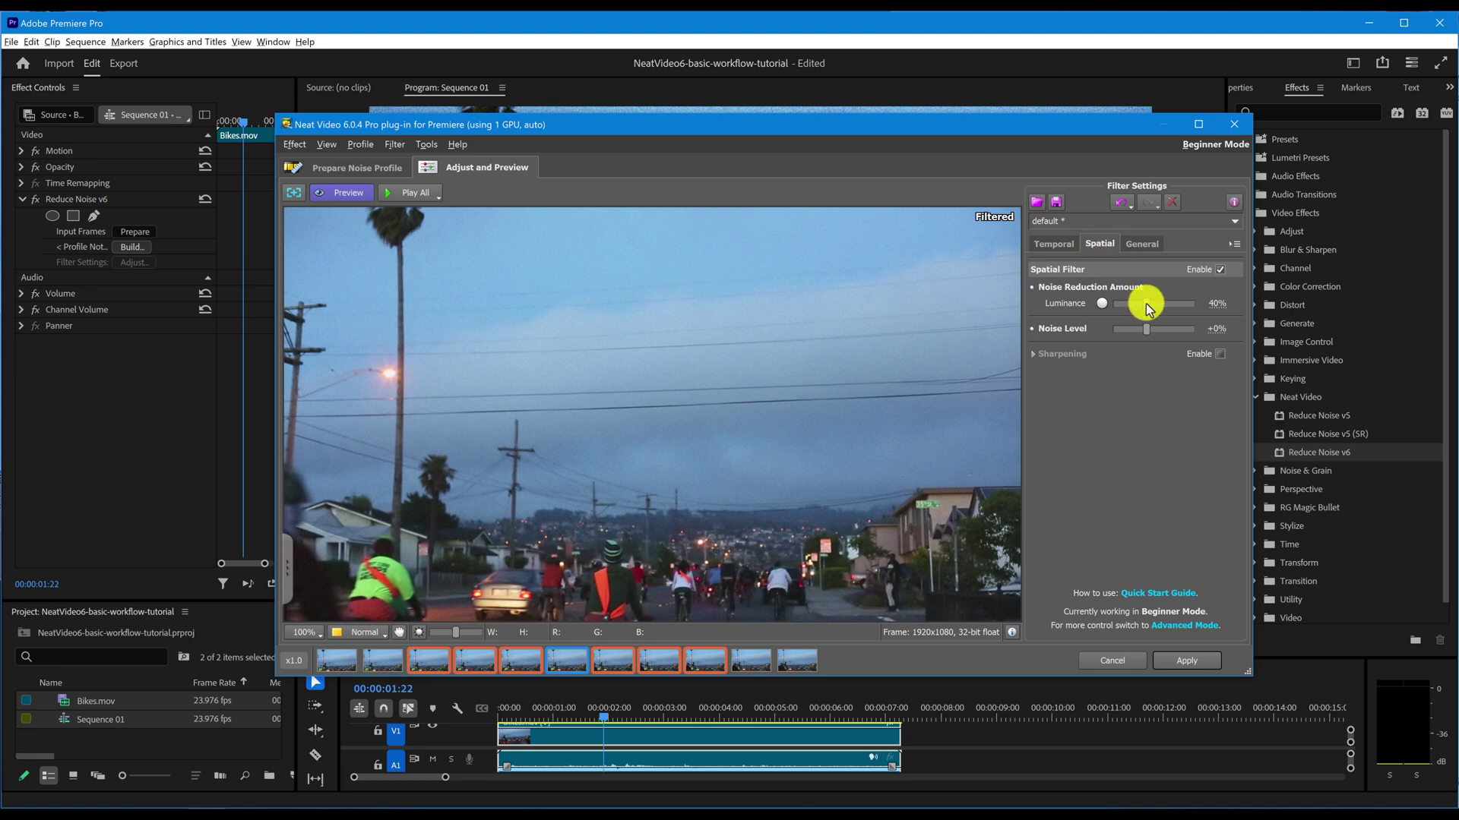
Tune the spatial filter to 45% luminance reduction and +55% noise level, checking the houses in the preview.
left_click_drag(1146, 304, 1164, 303)
scroll(959, 456, "up", 1)
scroll(960, 456, "up", 1)
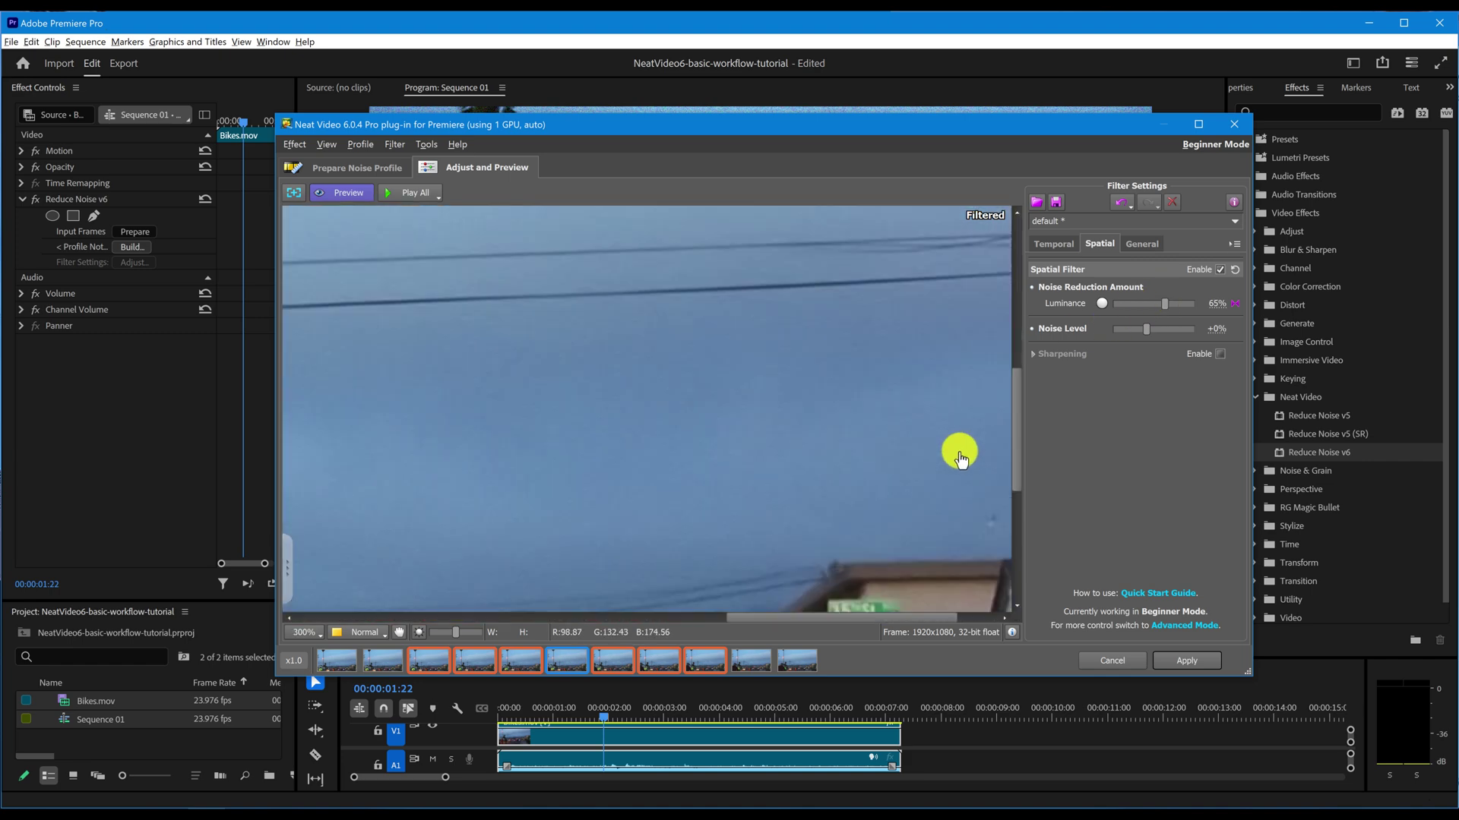
left_click_drag(1164, 304, 1197, 310)
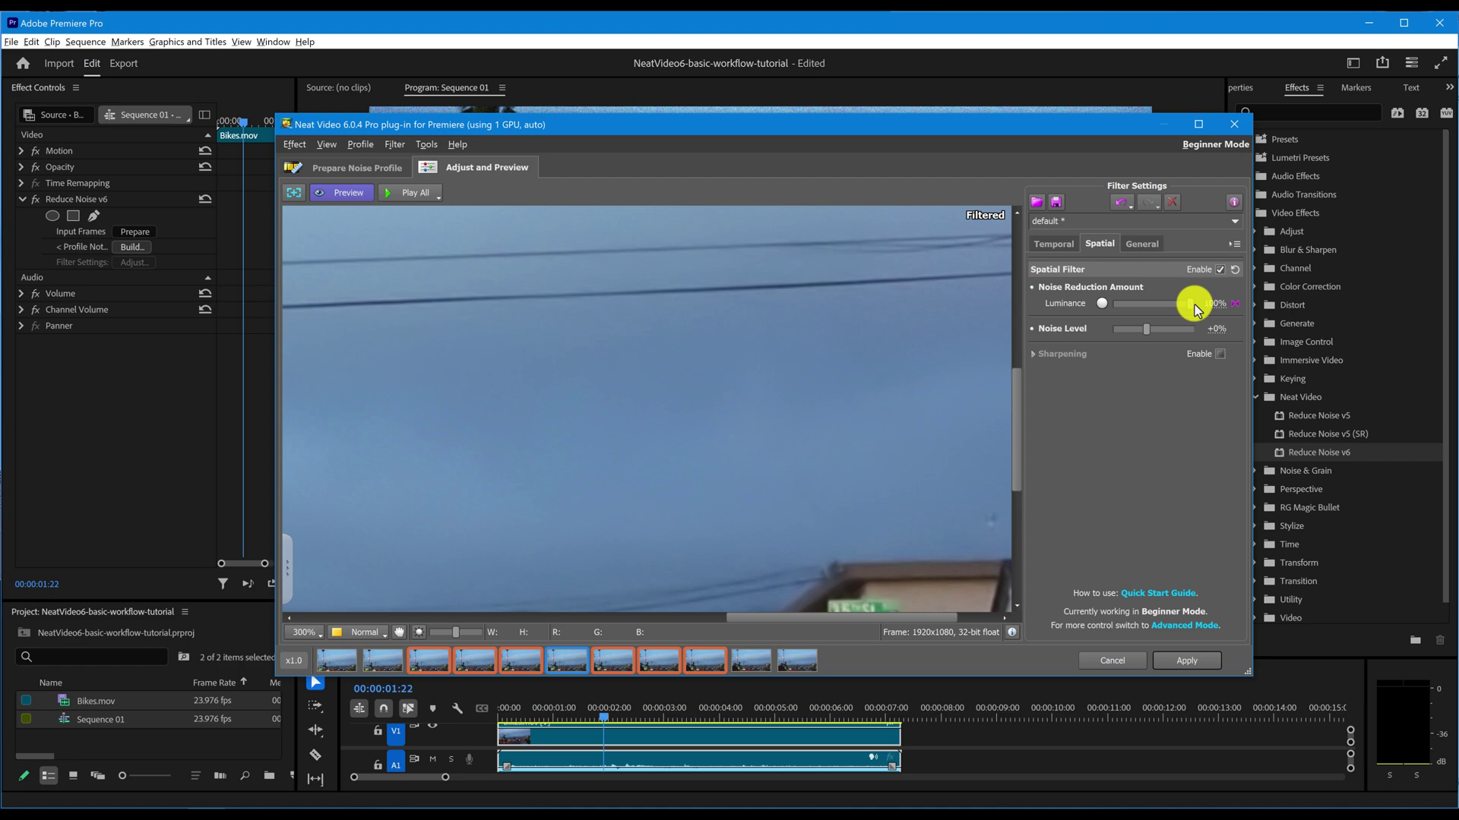
left_click_drag(924, 459, 918, 240)
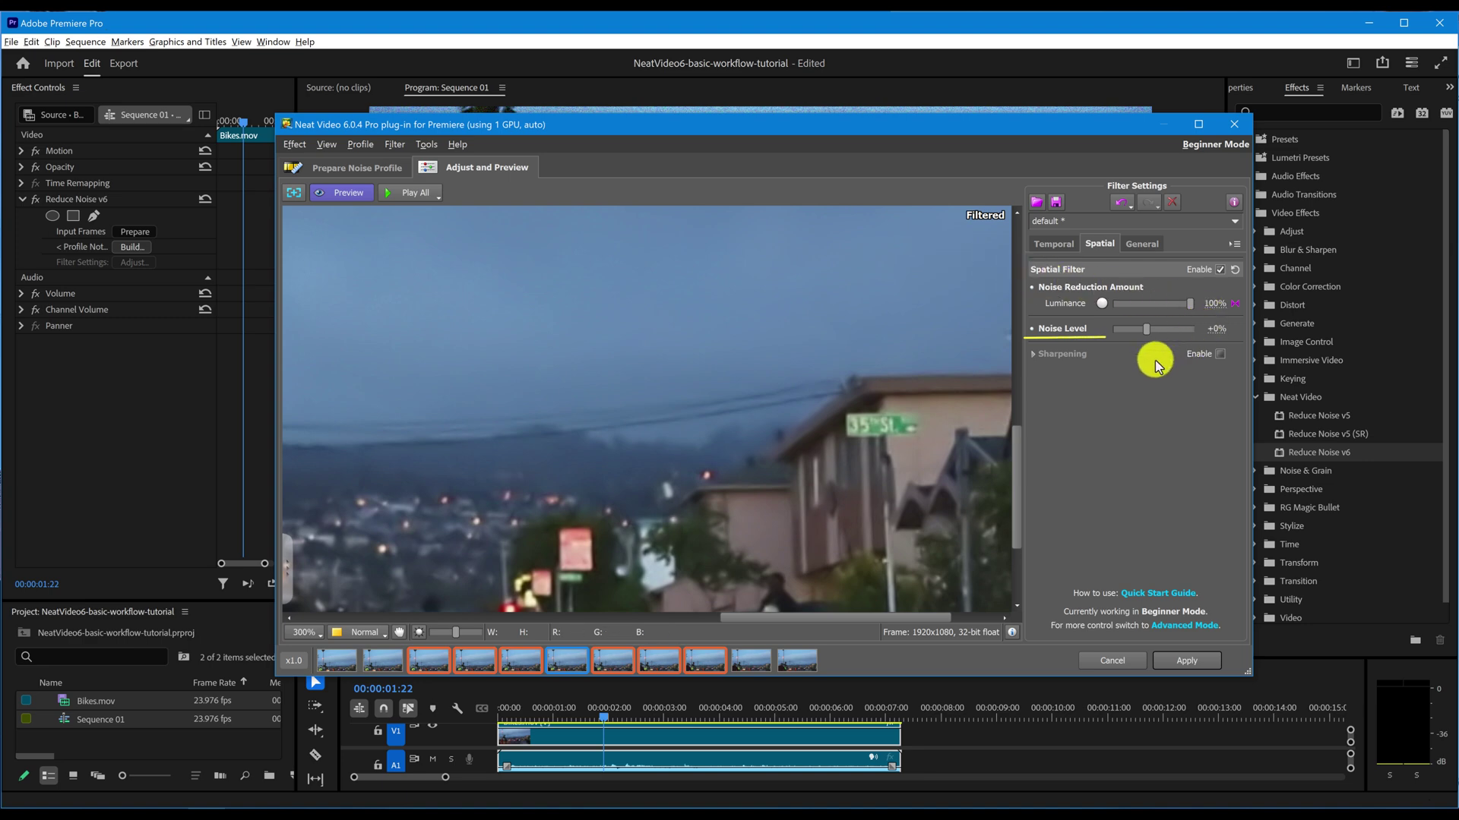
left_click_drag(1146, 334, 1163, 336)
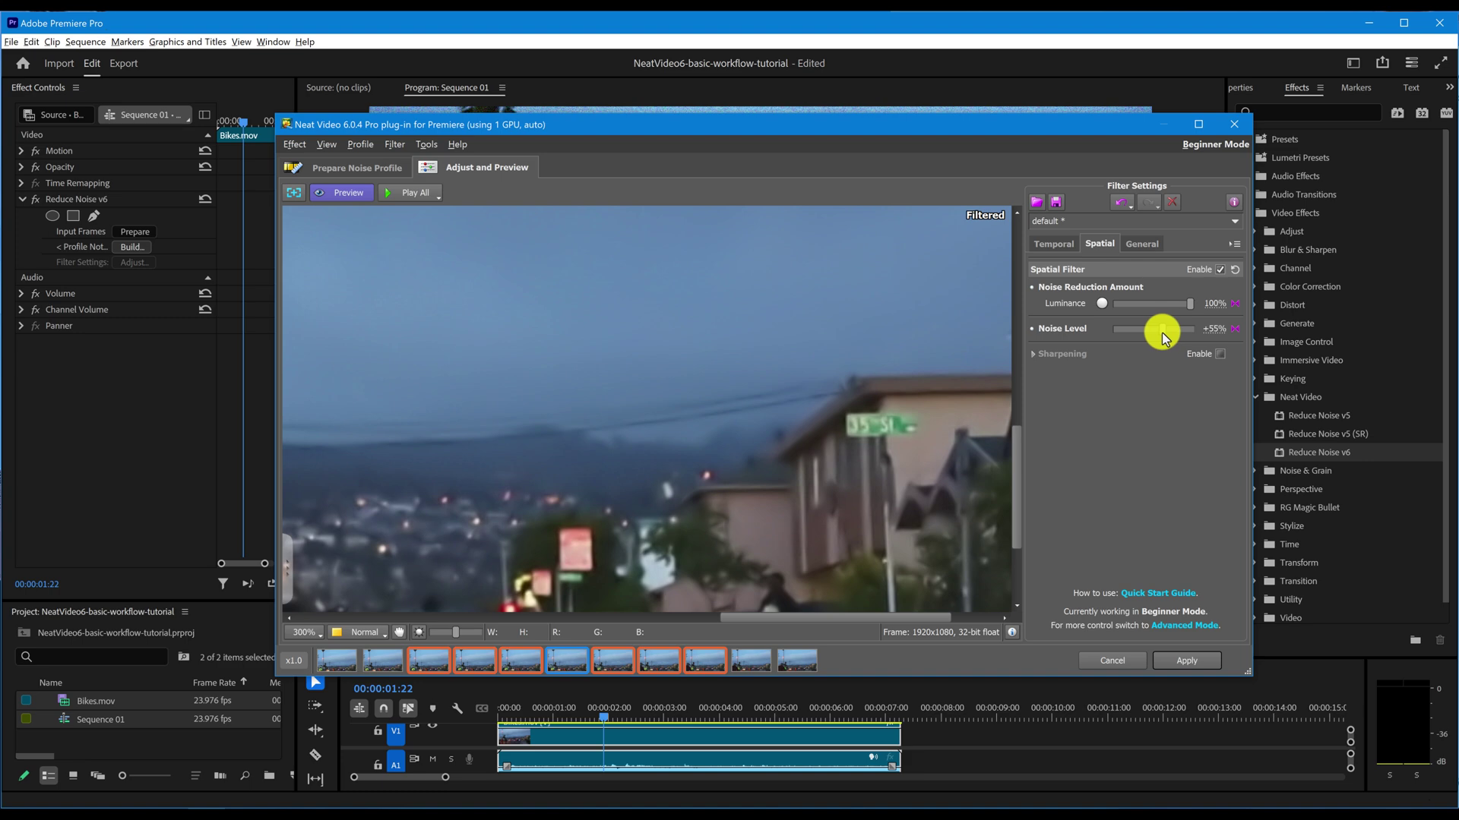
left_click_drag(1188, 303, 1150, 307)
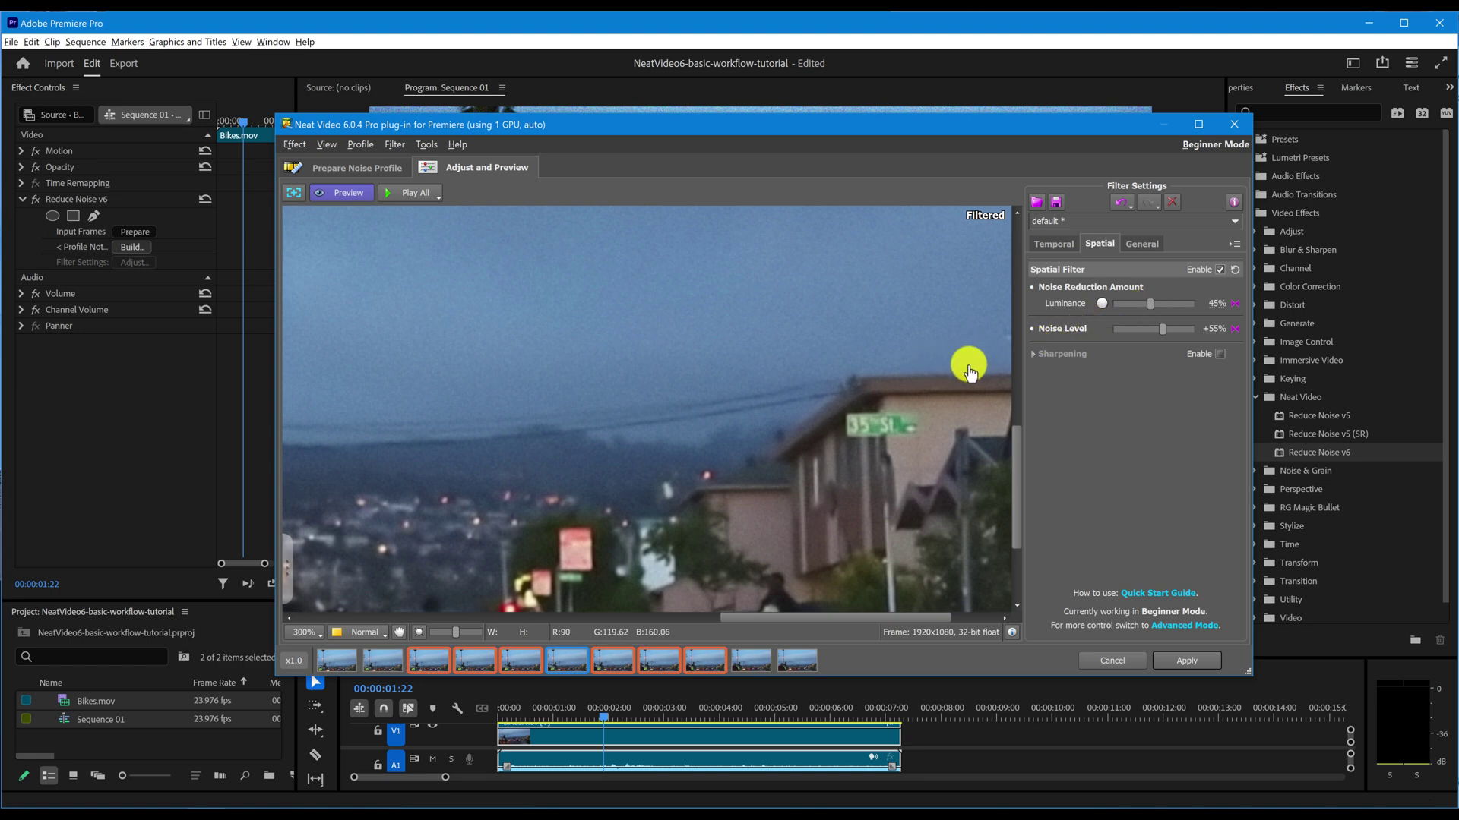
scroll(966, 373, "down", 1)
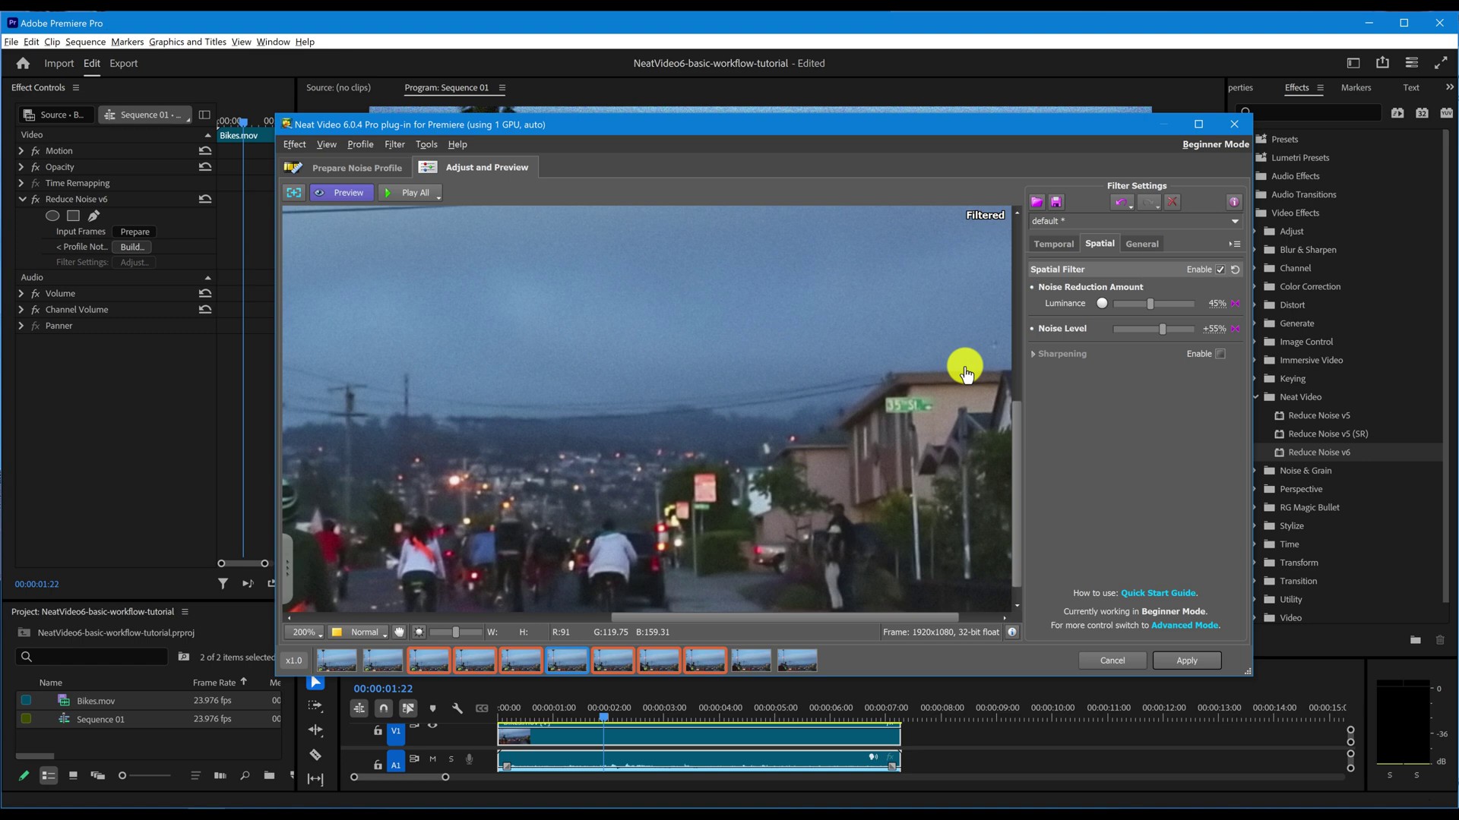
scroll(966, 373, "down", 1)
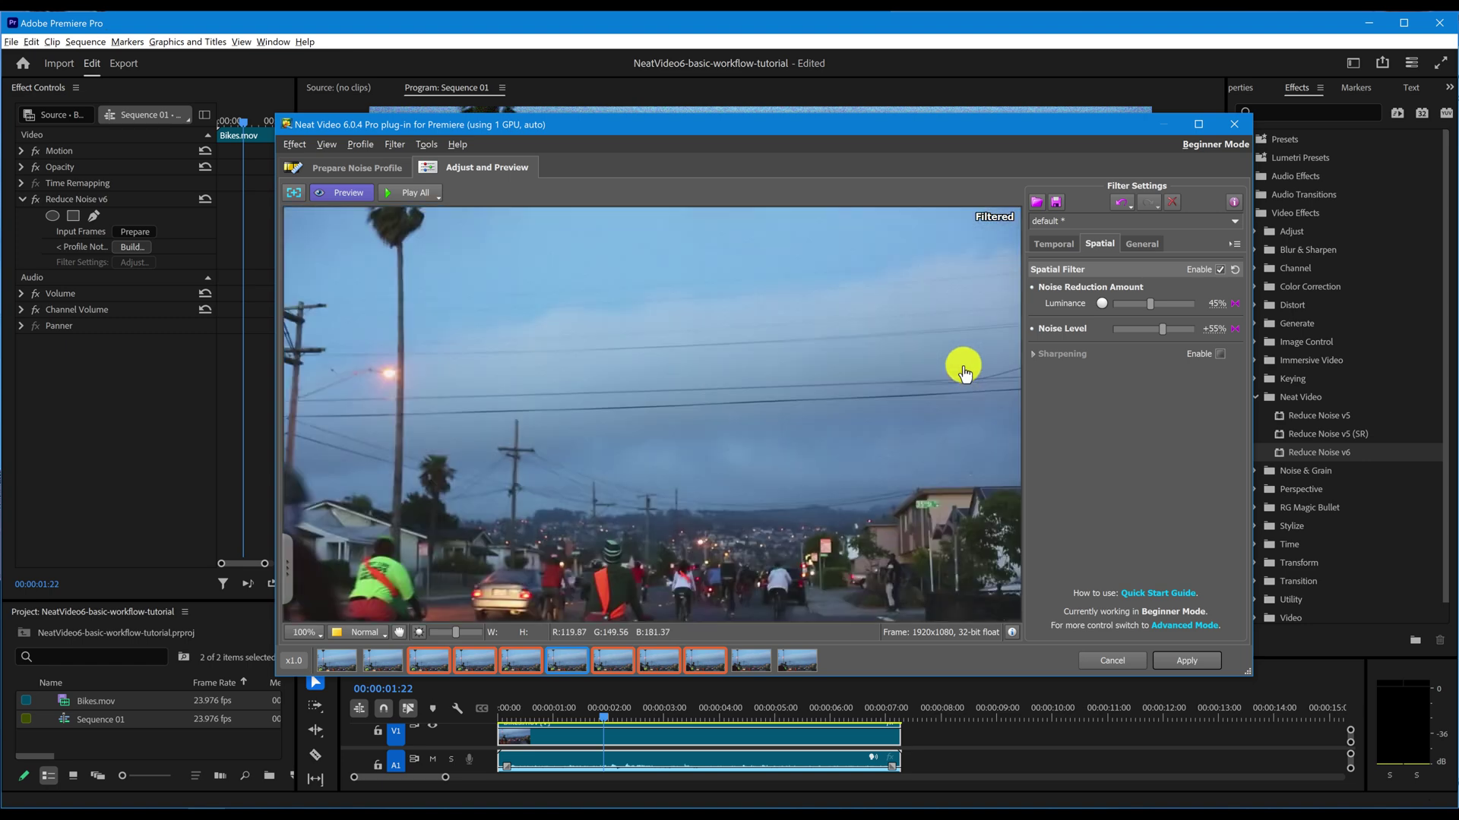
Enable sharpening with Fine at 100% and place a filtered preview box over the riders.
left_click(1074, 356)
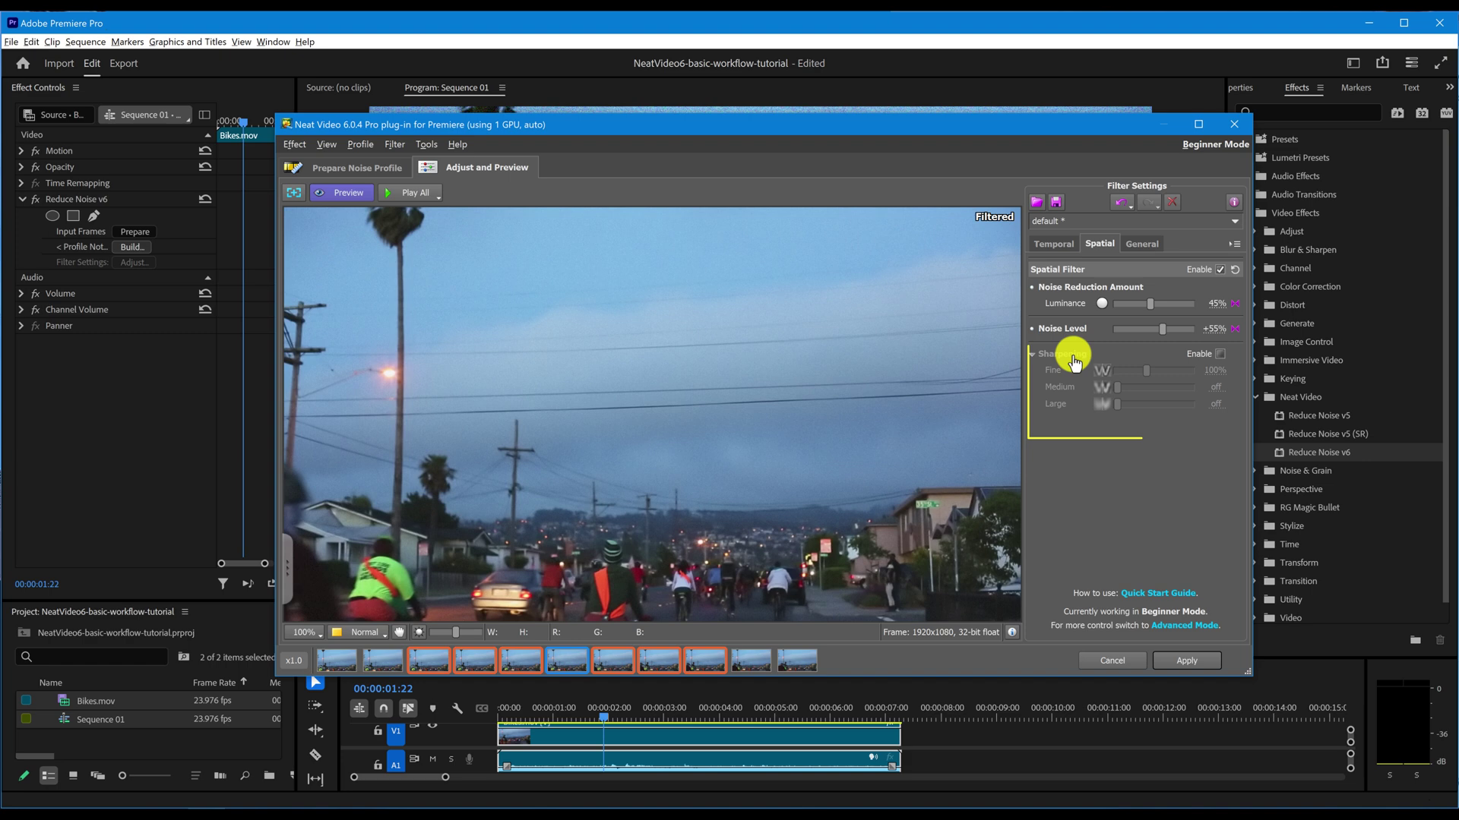
left_click(1223, 357)
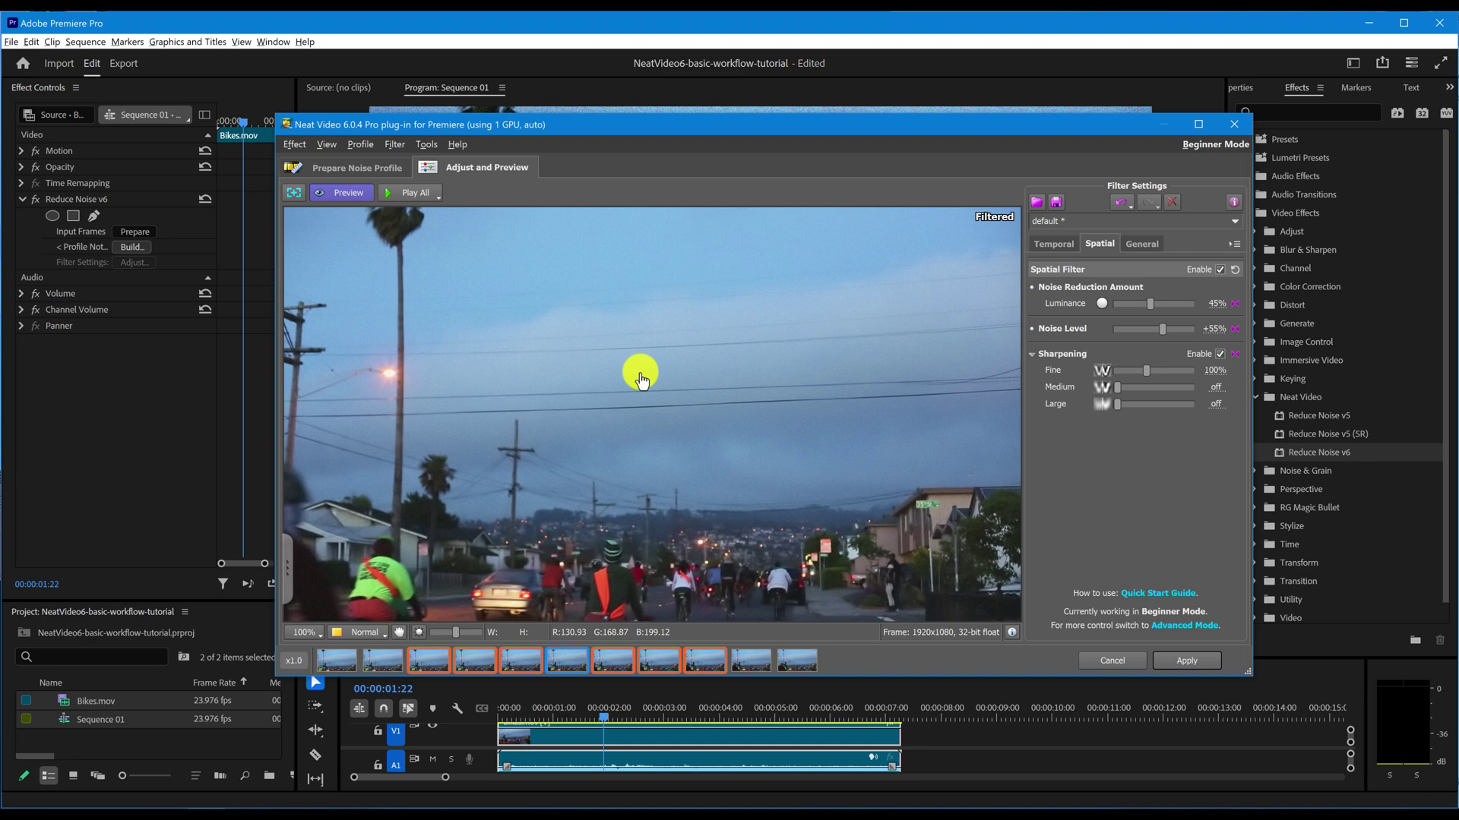
left_click_drag(555, 319, 829, 500)
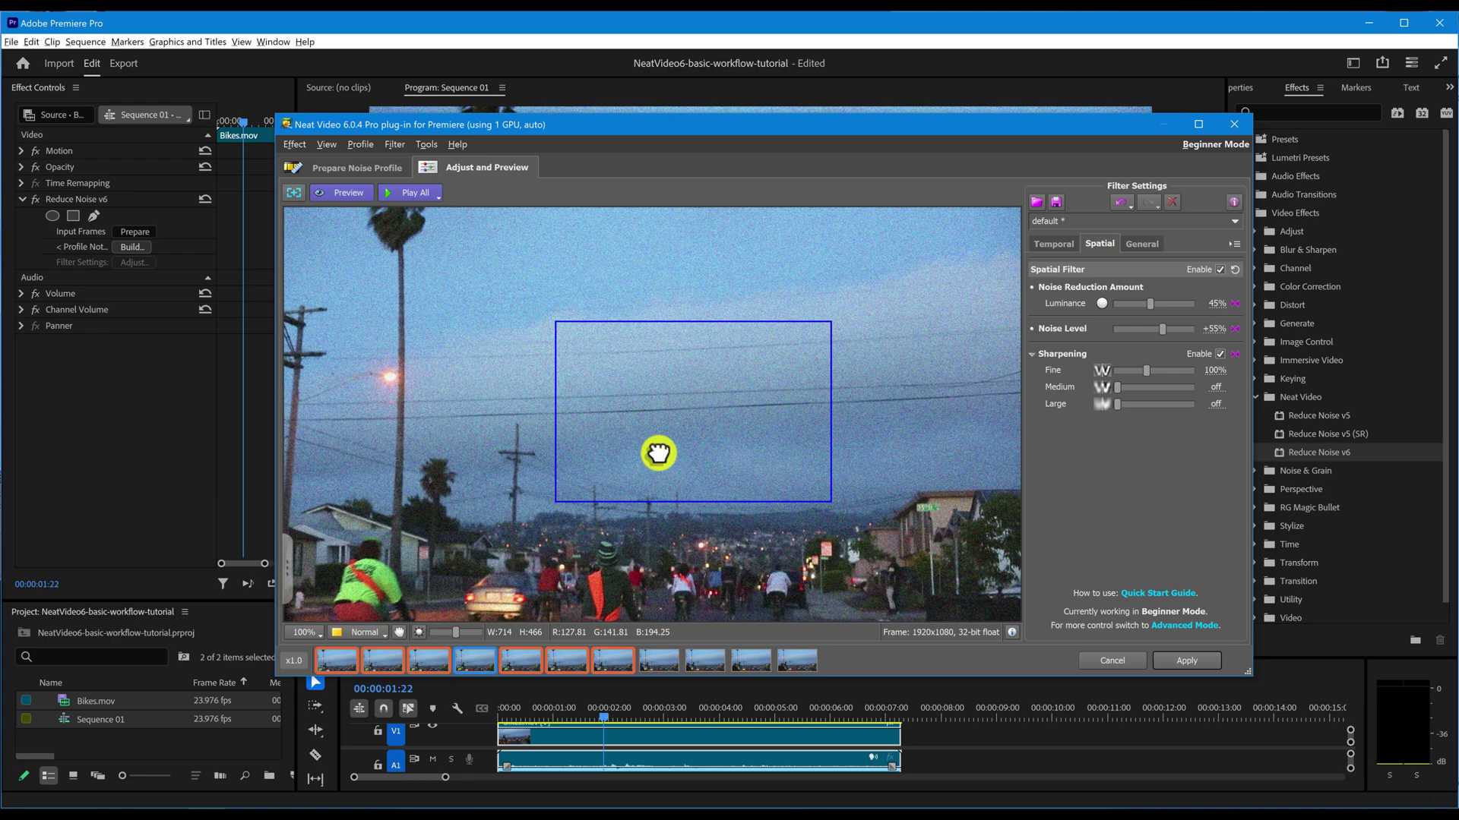
left_click_drag(658, 455, 654, 521)
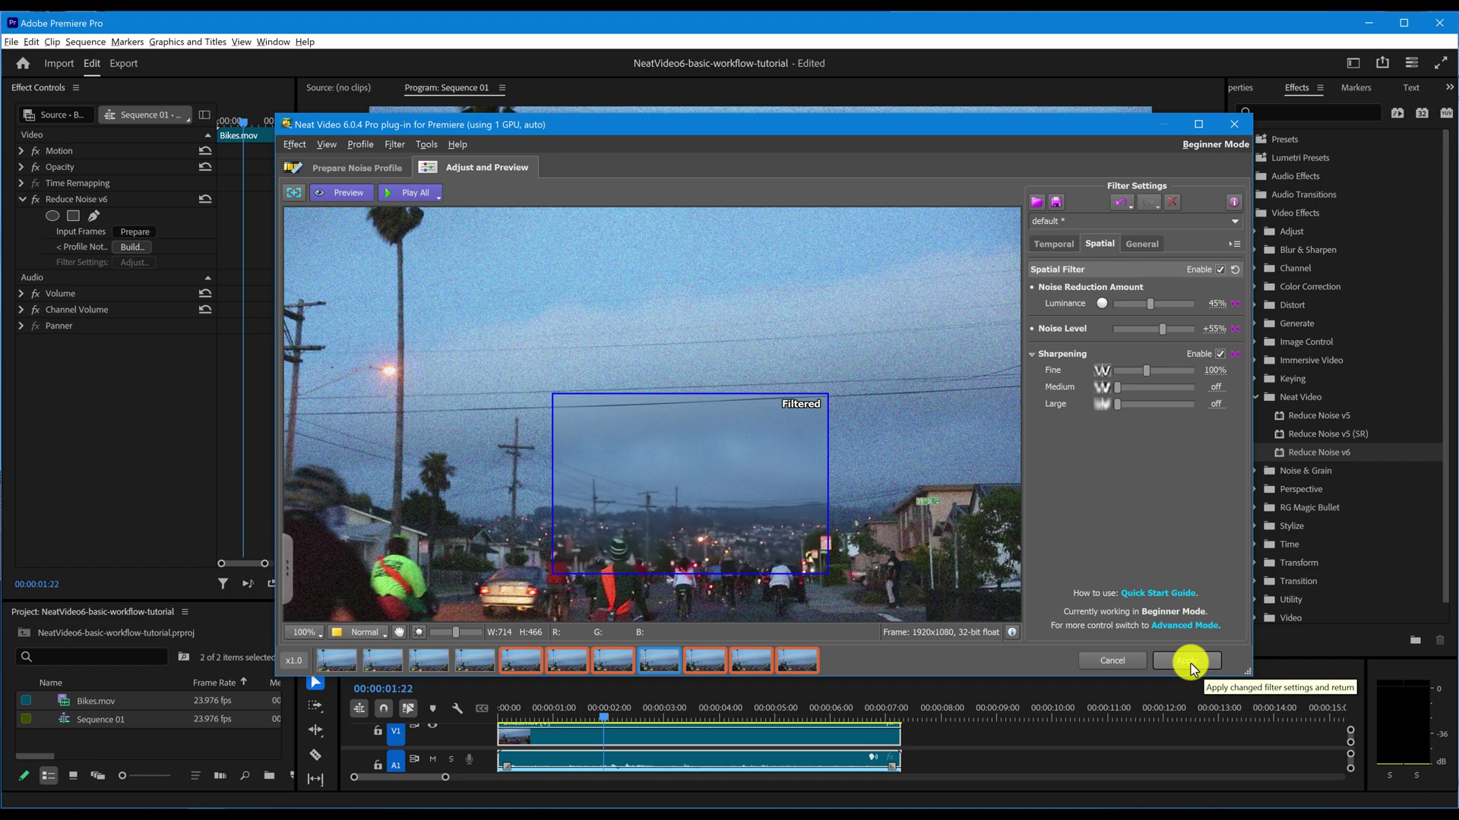
Apply the Neat Video settings, returning to Premiere with the denoised Bikes.mov frame shown.
left_click(1191, 663)
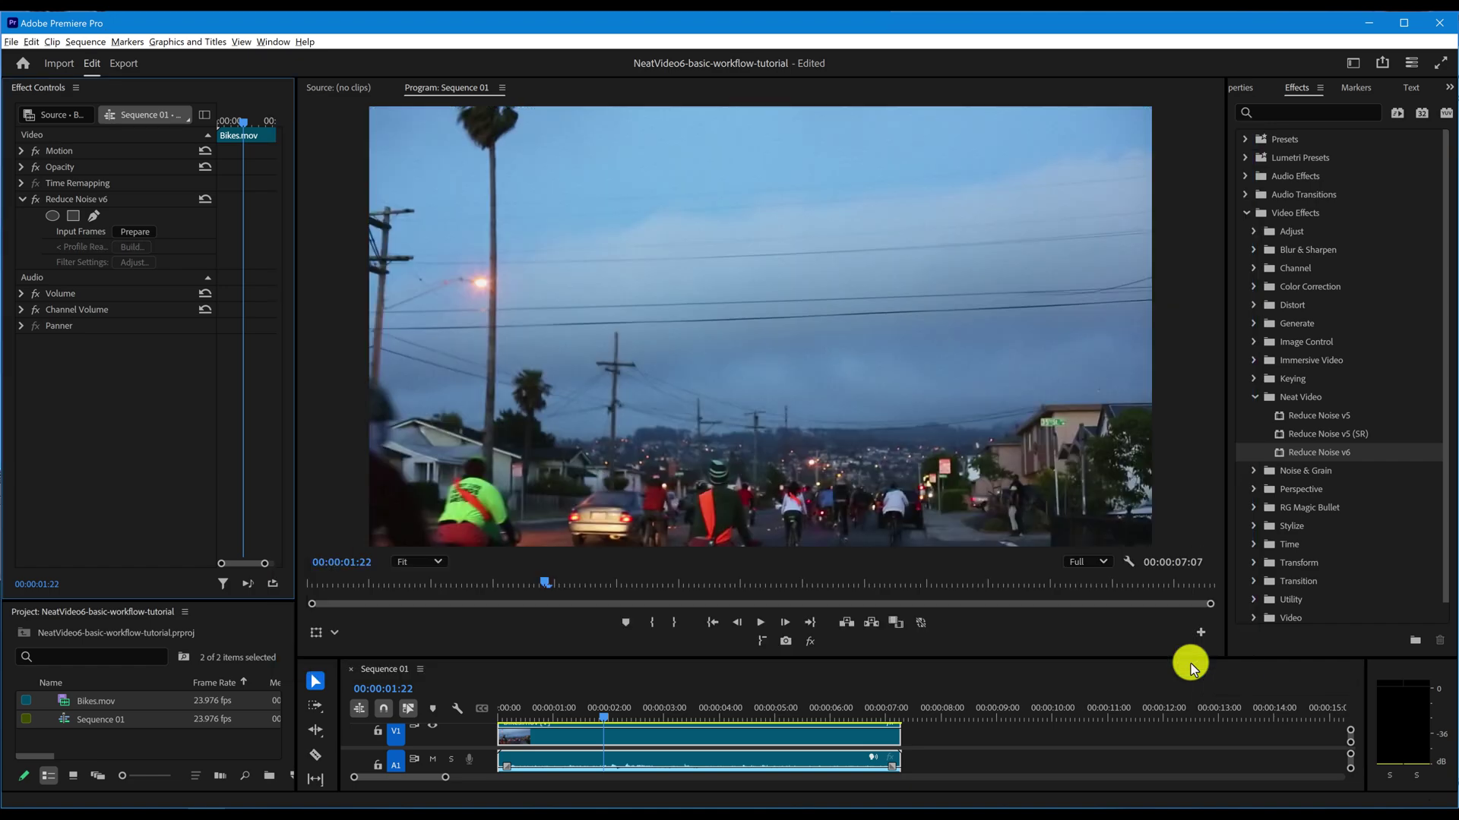